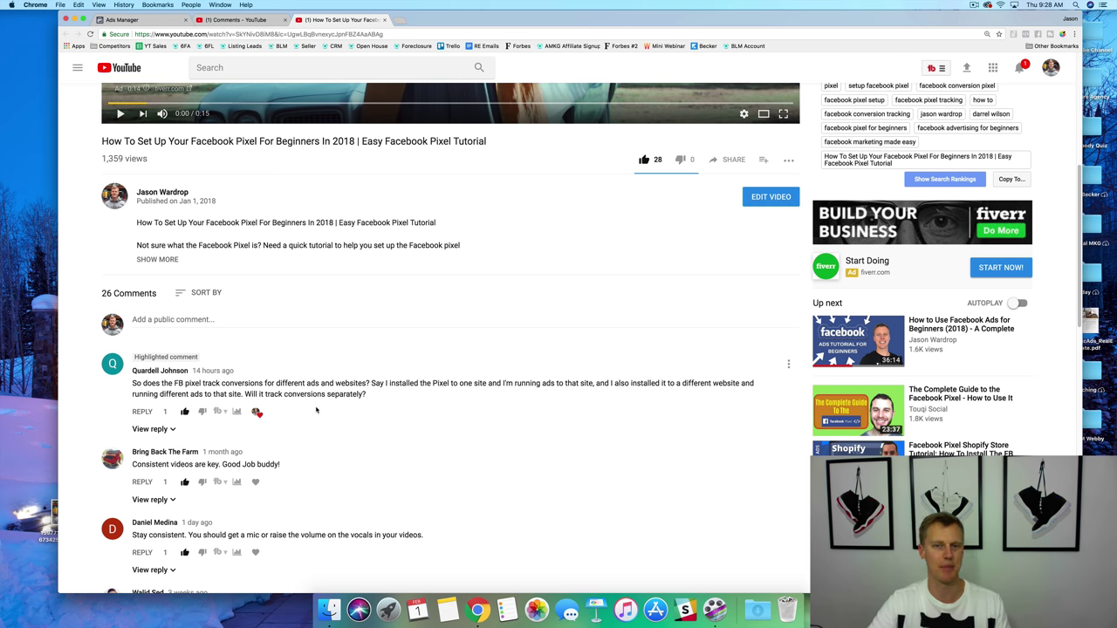
Show the reply to the highlighted pixel comment and bring up Ads Manager in an enlarged browser window
left_click(154, 431)
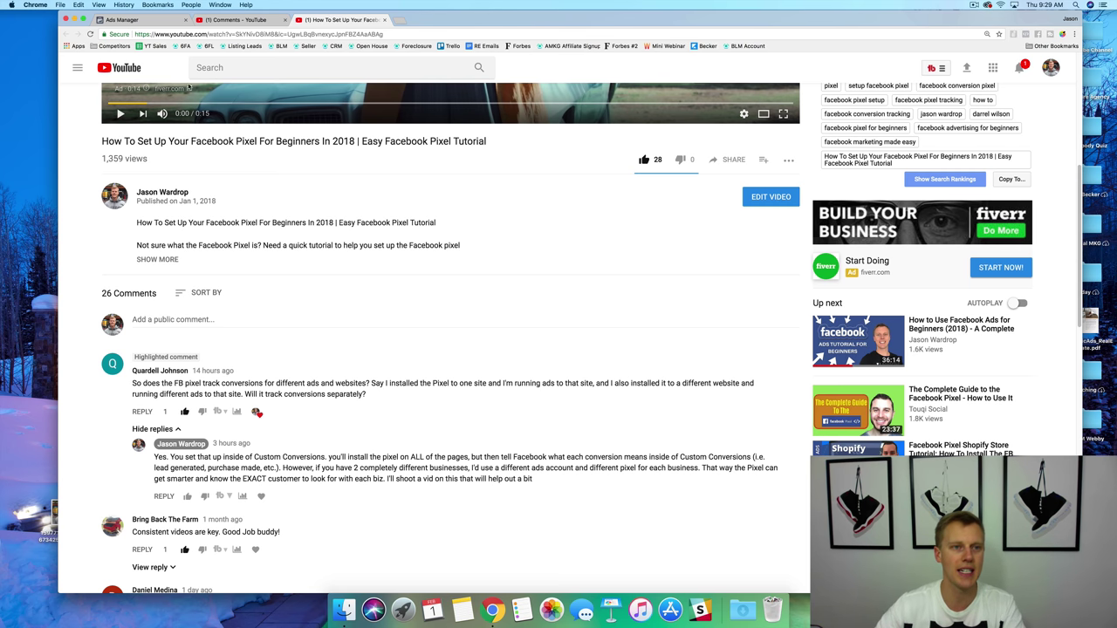
left_click(126, 19)
left_click(83, 18)
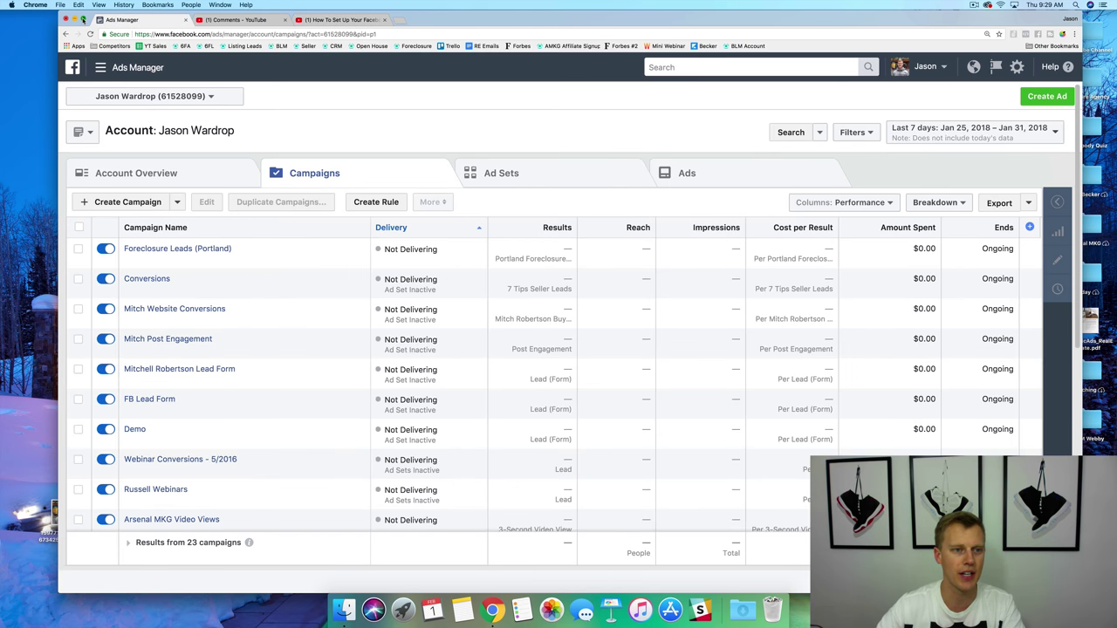
Bring up Ads Manager's recently used tools and review the highlighted pixel comment and its reply on the YouTube video page
left_click(735, 57)
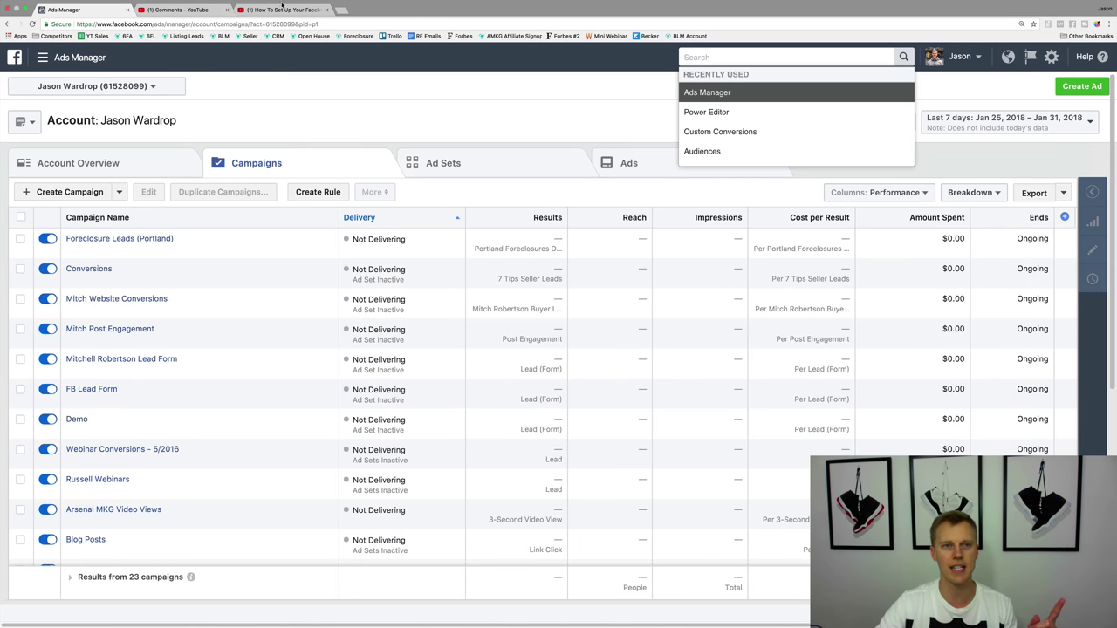
left_click(281, 9)
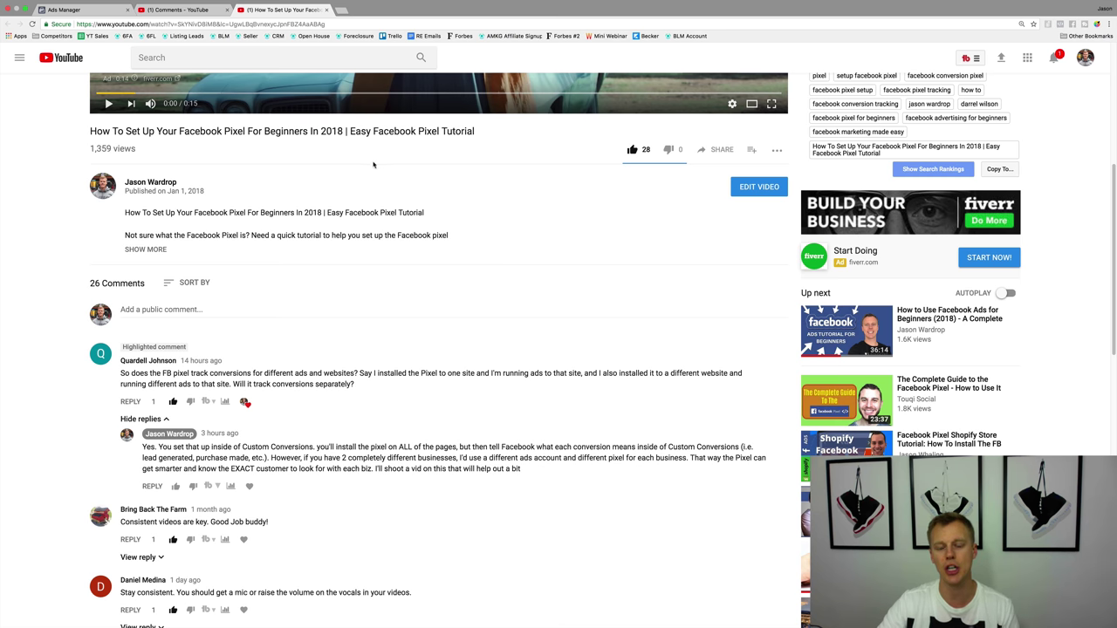
left_click(68, 8)
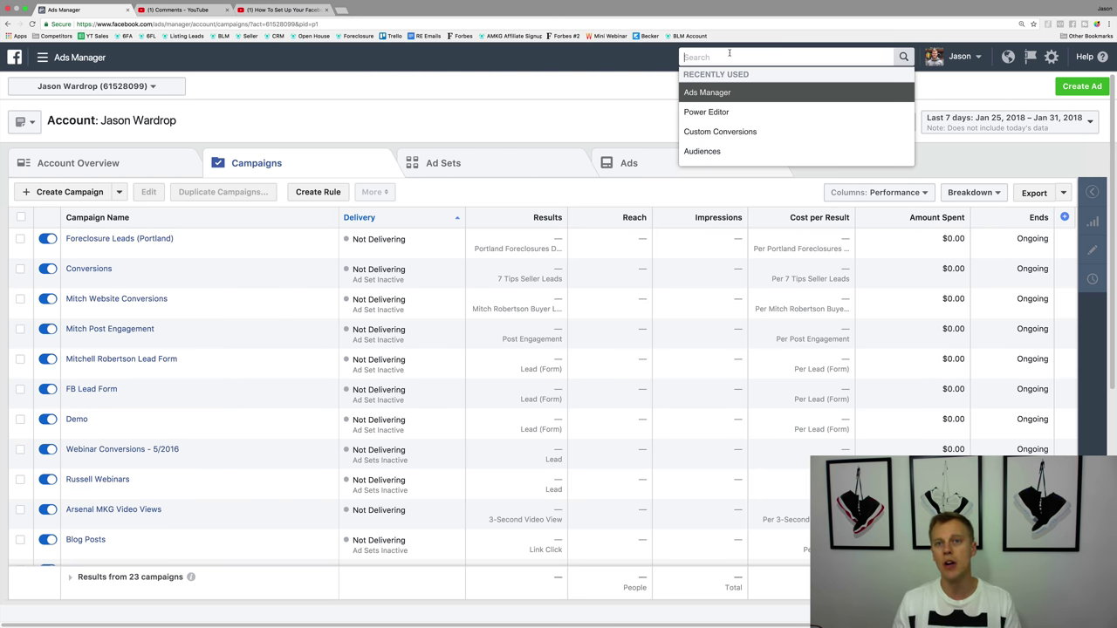
left_click(268, 10)
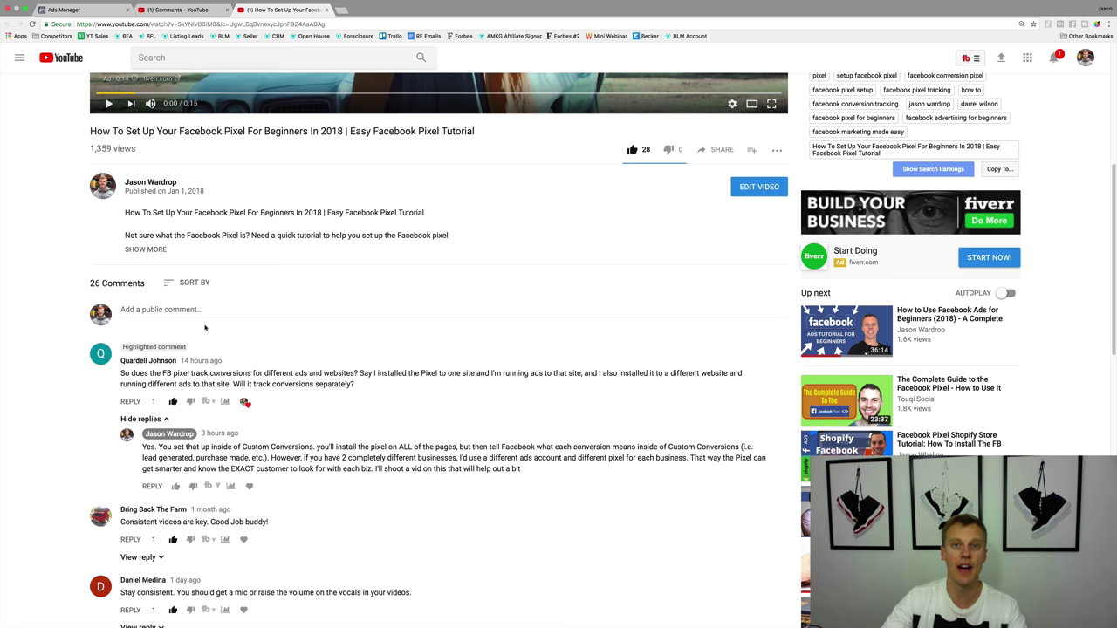
Go to Custom Conversions from Ads Manager and start creating a new custom conversion
left_click(96, 12)
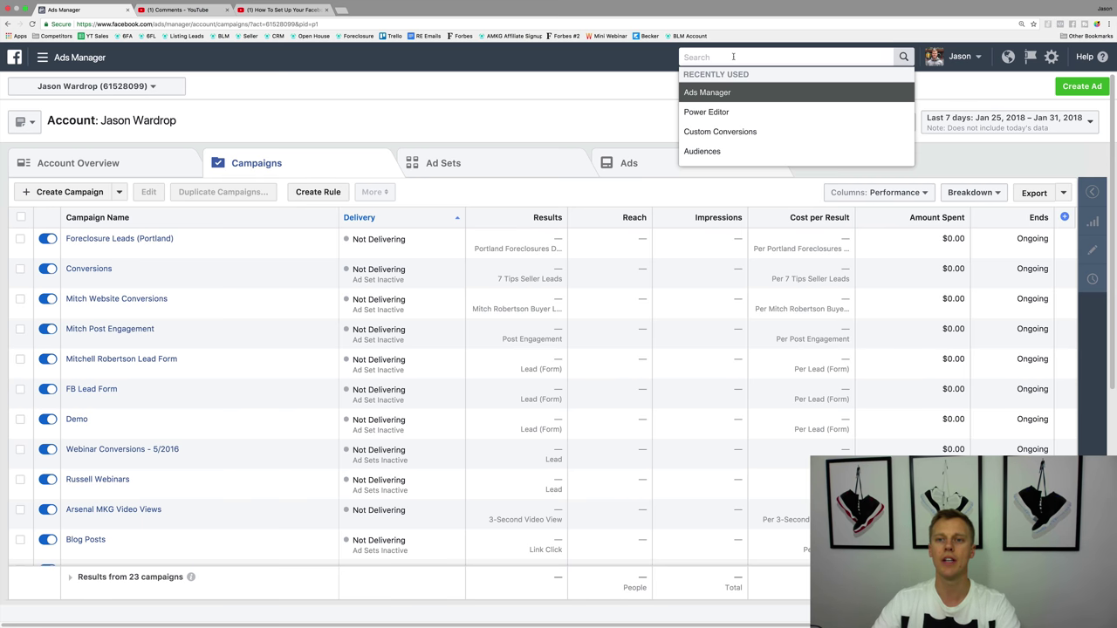
left_click(727, 133)
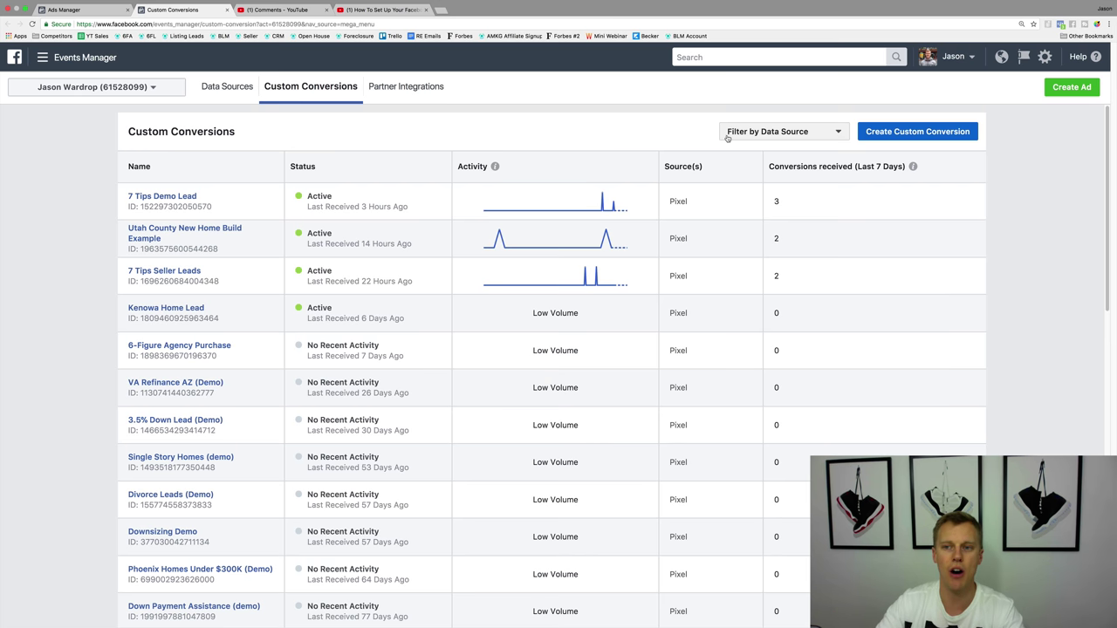
left_click(924, 133)
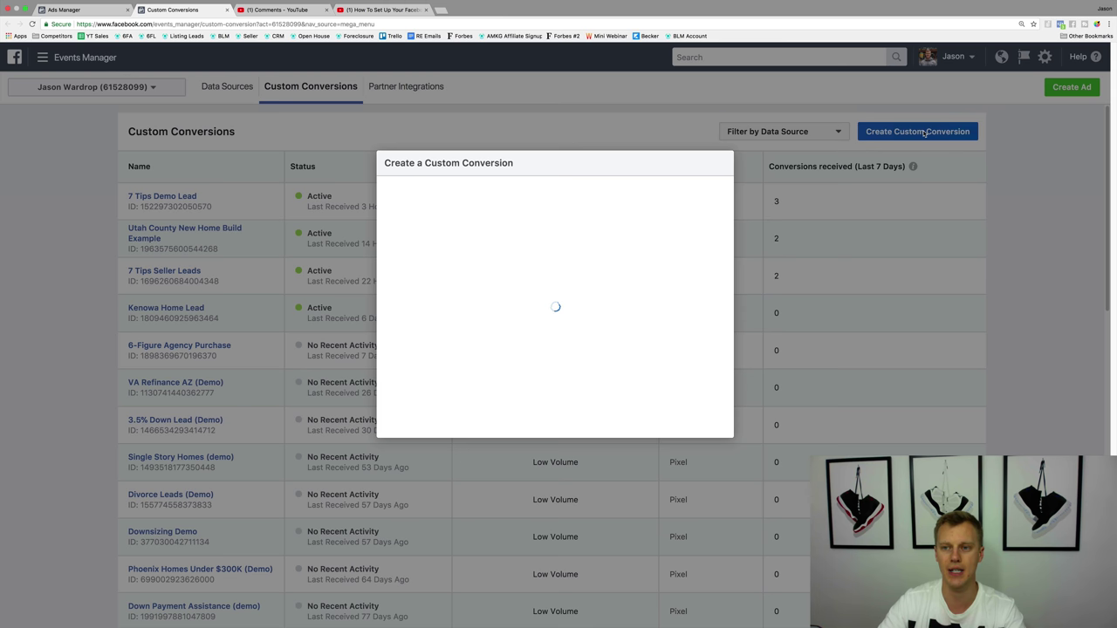
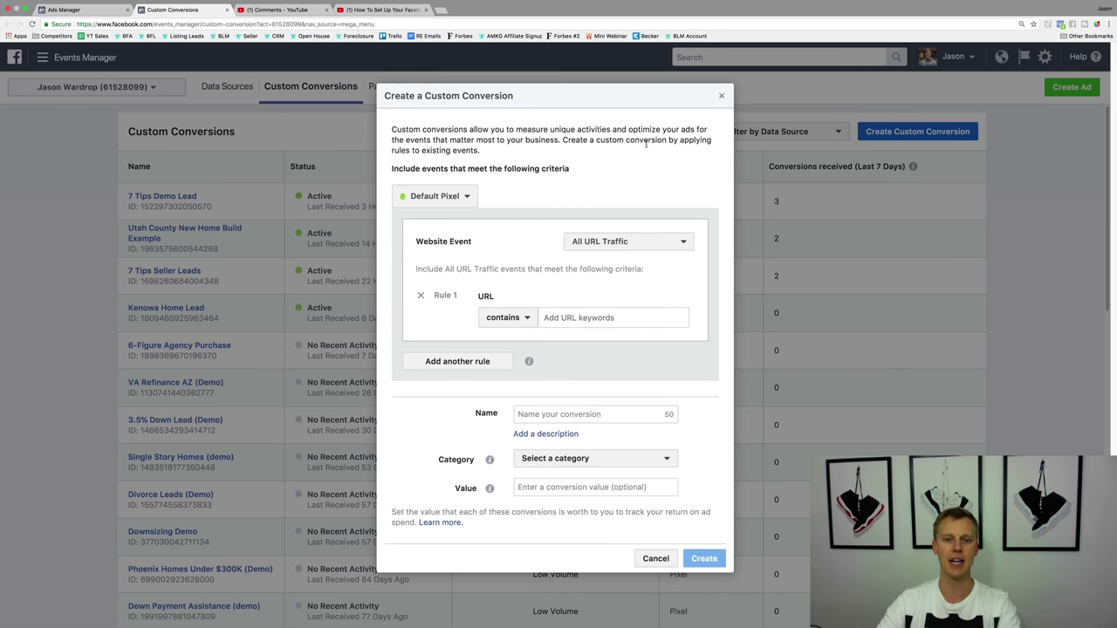
Open yoursocialsystem.com/email-templates in a new browser tab
left_click(389, 10)
key("ctrl+t")
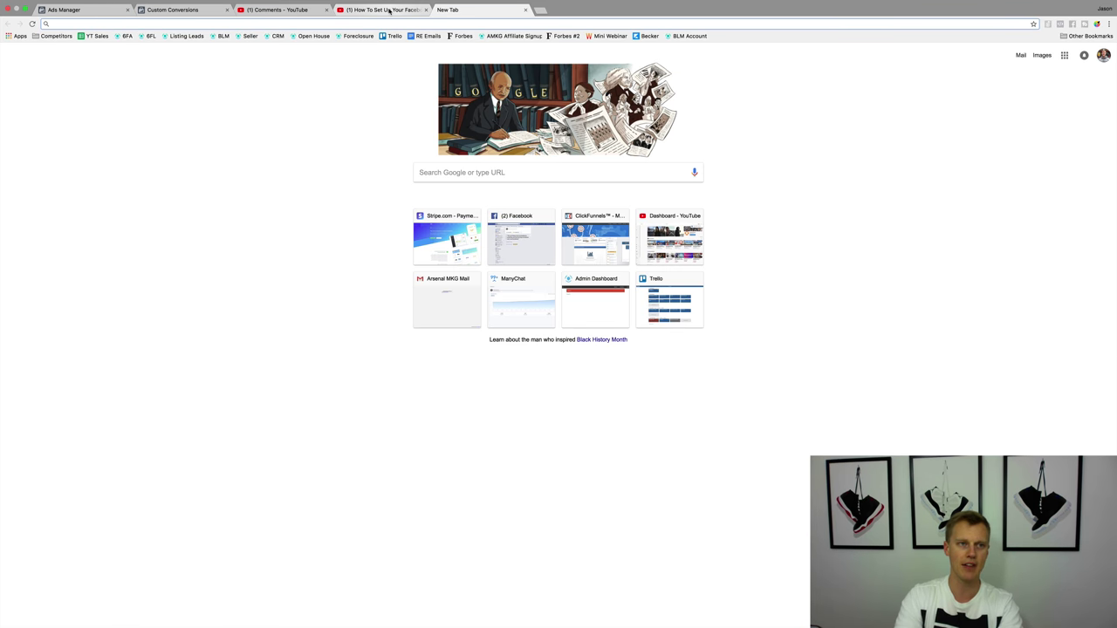
type("yoursocialsystem.com/training")
key("BackSpace")
key("BackSpace")
key("BackSpace")
key("BackSpace")
key("BackSpace")
key("BackSpace")
key("BackSpace")
key("BackSpace")
type("em.com/em")
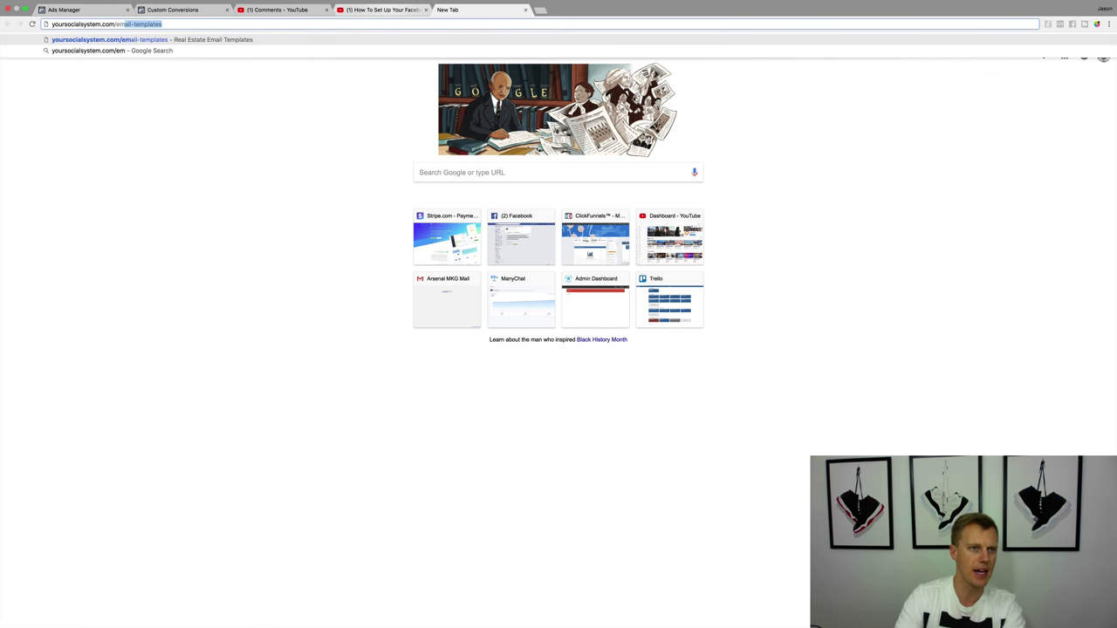
key("Return")
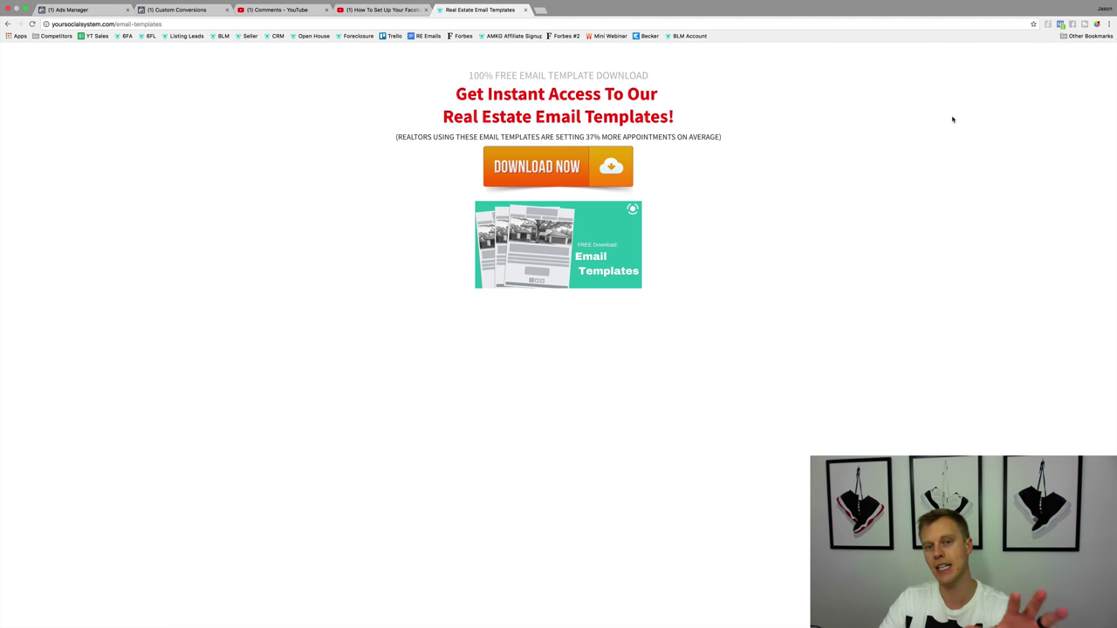
Submit the prefilled email templates download form and copy the thank-you page's address without its query string
left_click(552, 173)
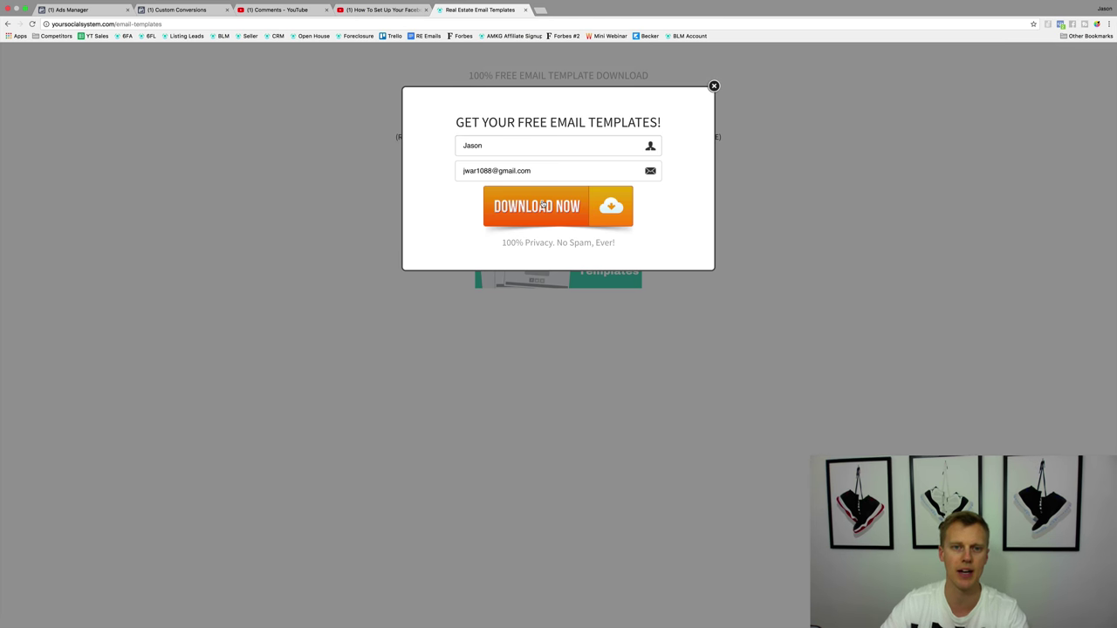
left_click(542, 205)
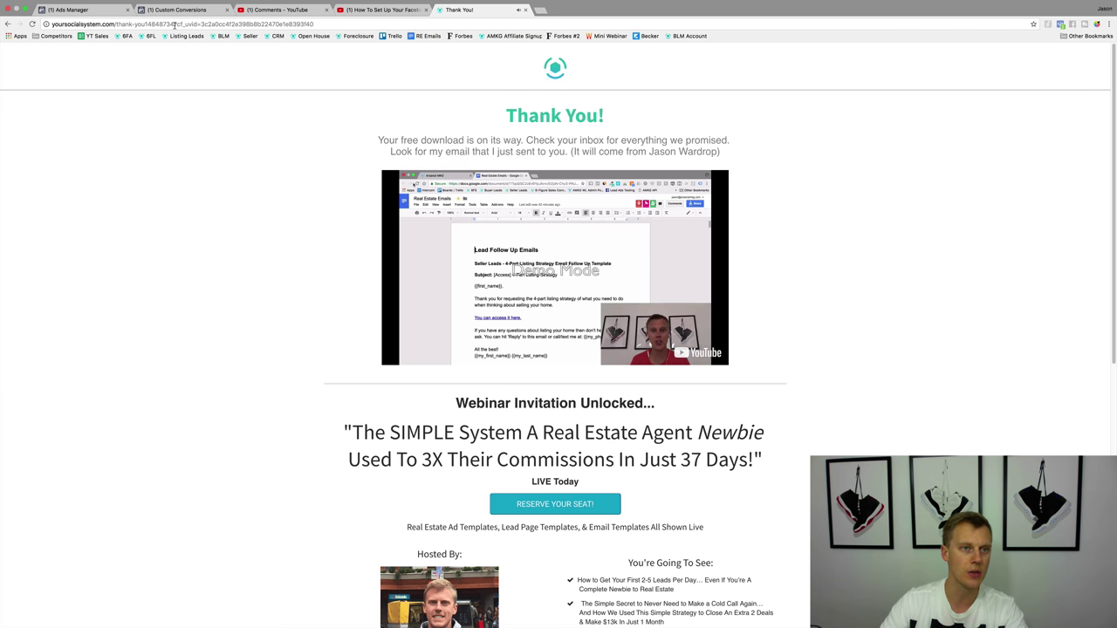
left_click_drag(174, 24, 76, 18)
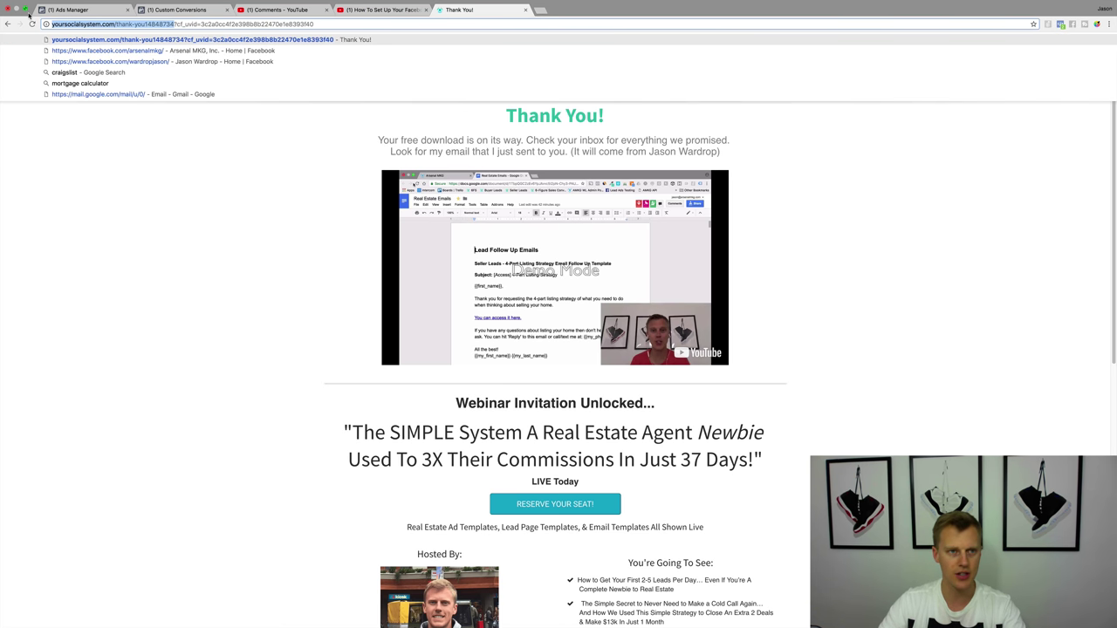
left_click_drag(201, 23, 322, 29)
left_click(200, 24)
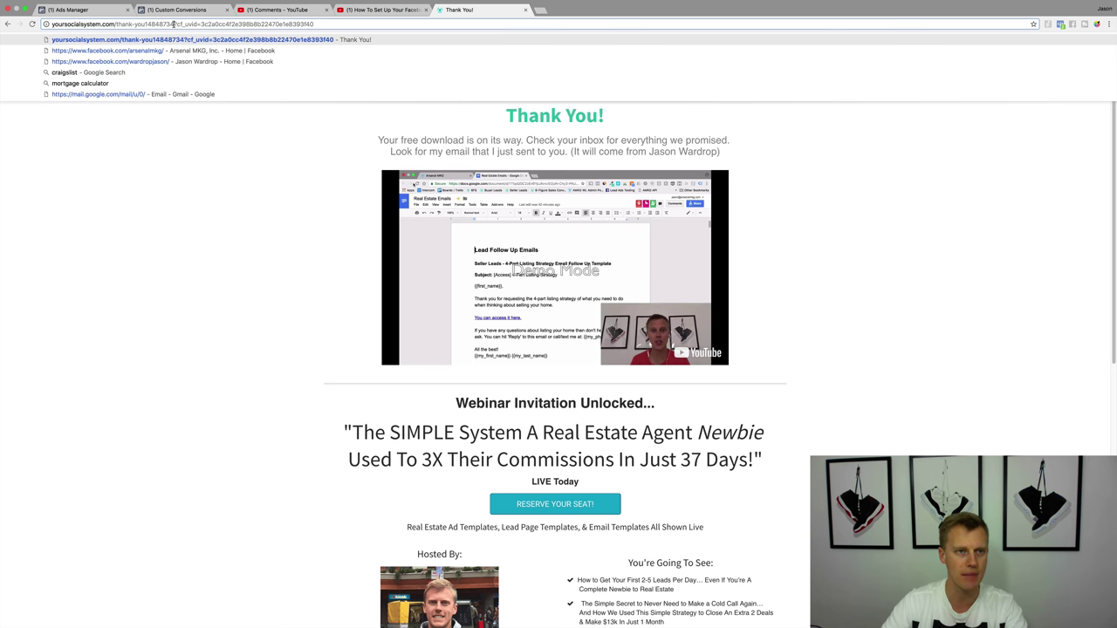
key("shift+Home")
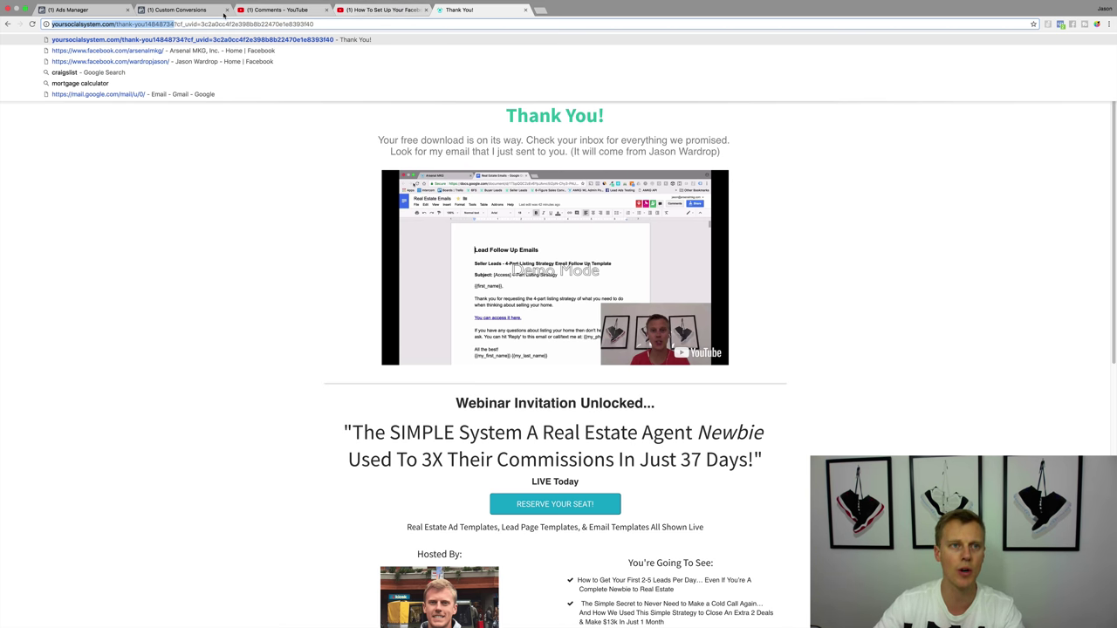
Name the custom conversion "Email Templates Lead" and set its category to Lead
left_click(194, 11)
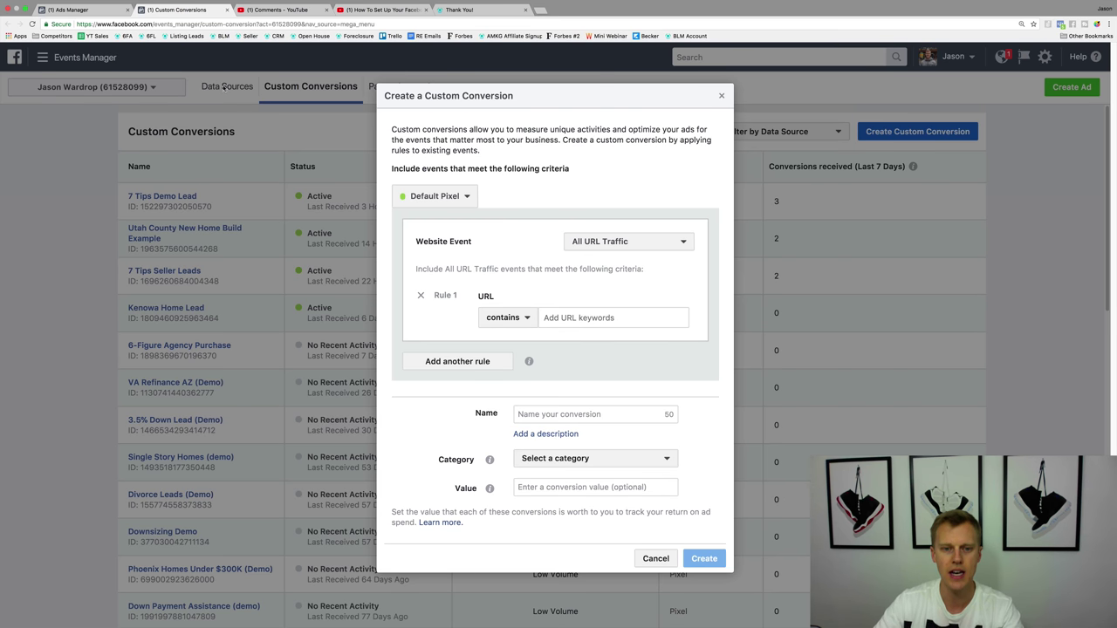
left_click(552, 415)
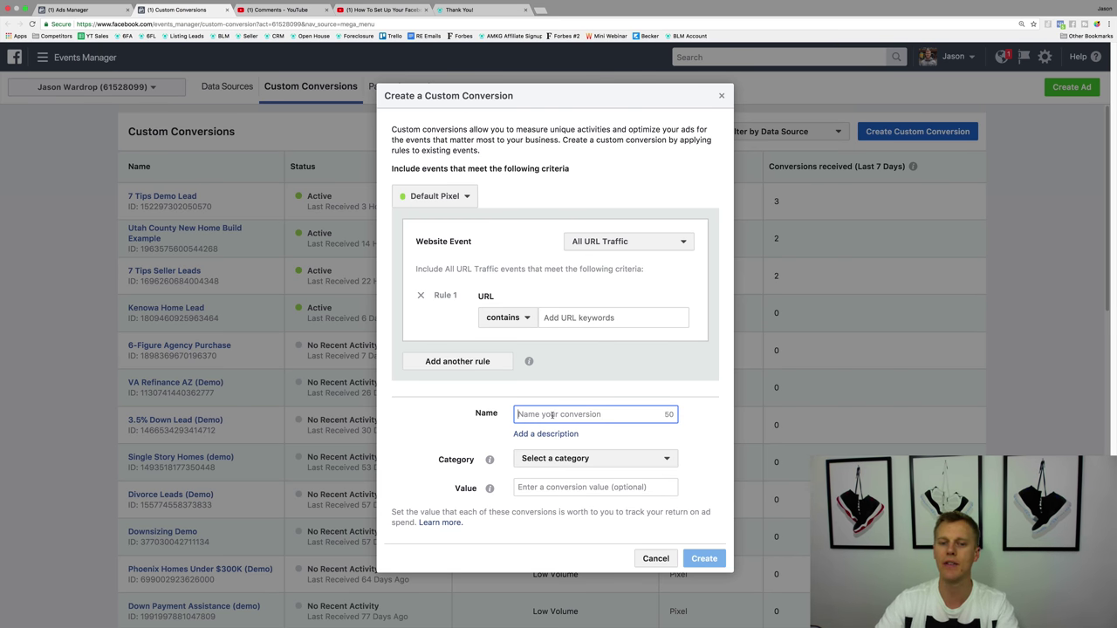
type("Email Templates Lead")
left_click(593, 460)
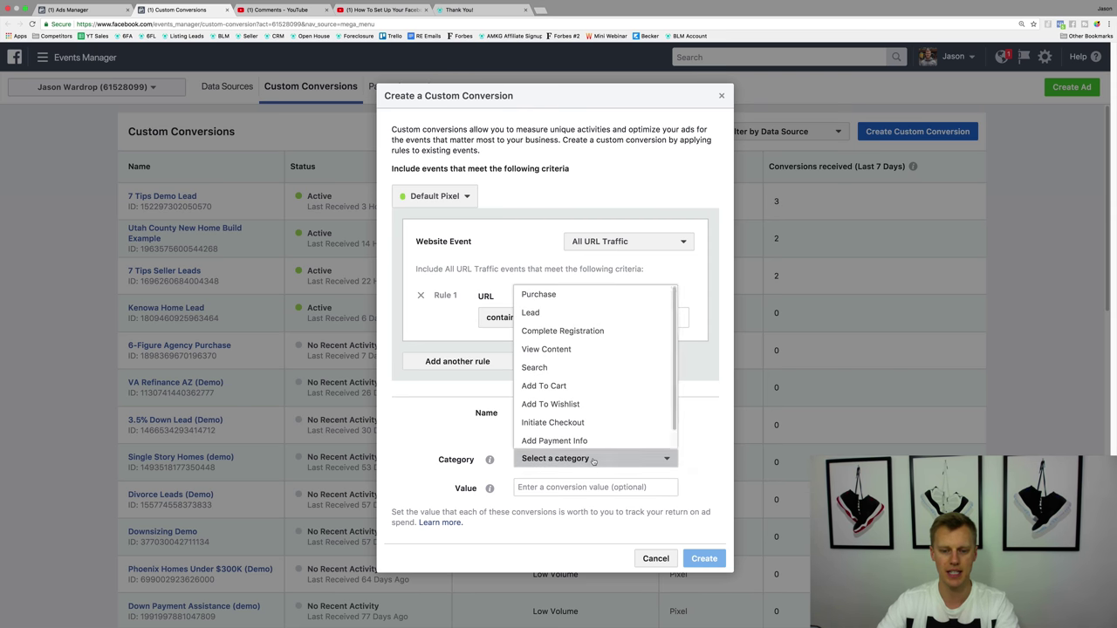
left_click(584, 312)
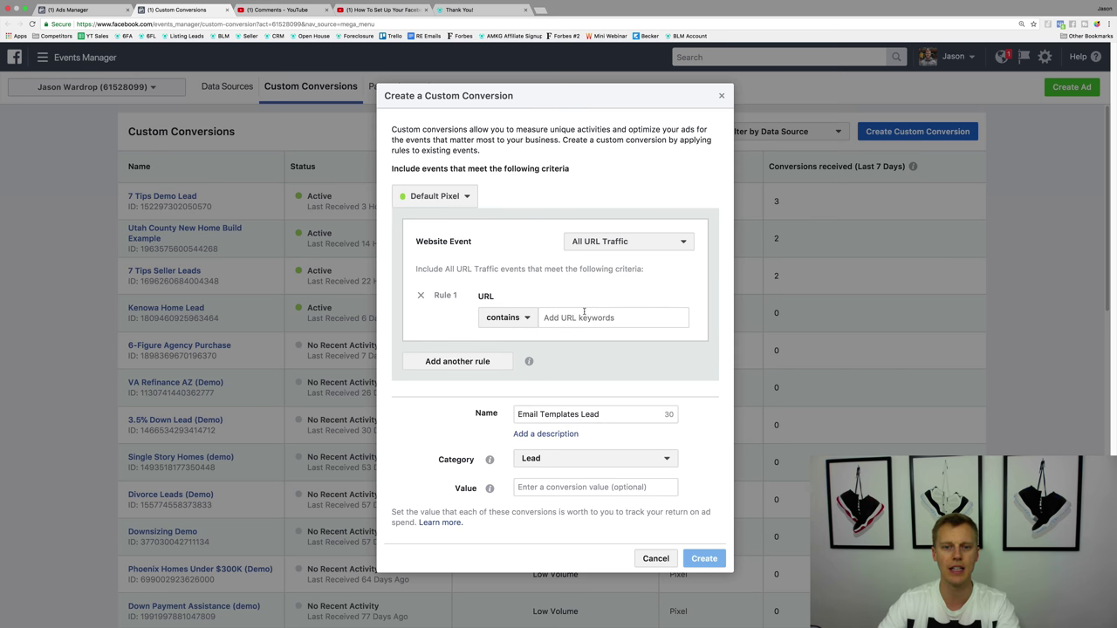
Keep the website event on All URL Traffic and the condition of Rule 1 on "contains"
left_click(630, 246)
left_click(537, 259)
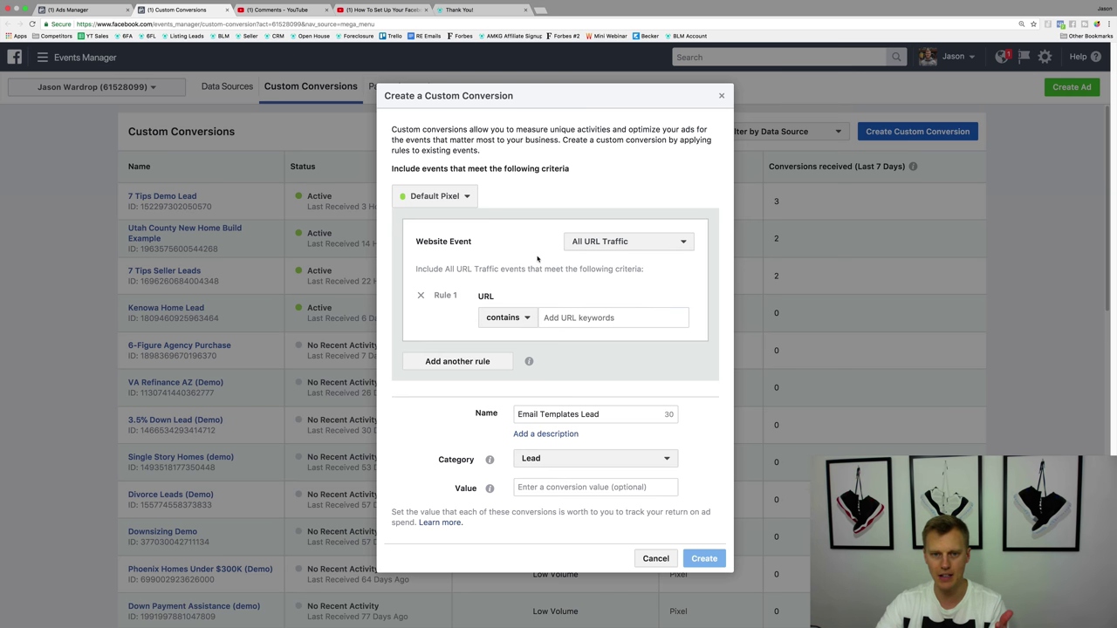
left_click(529, 318)
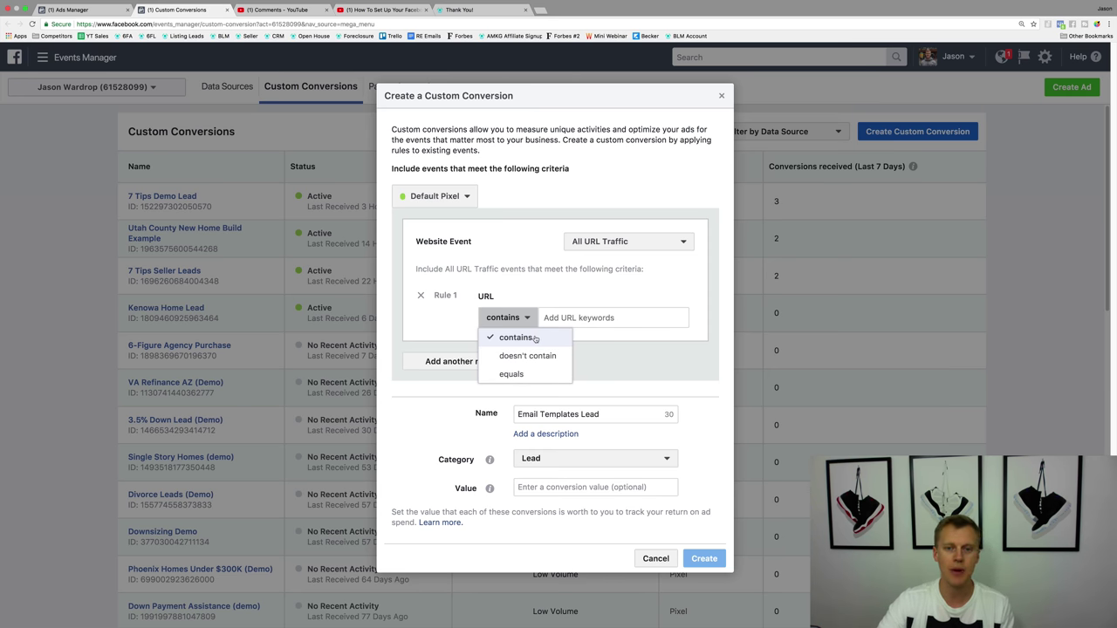
left_click(536, 337)
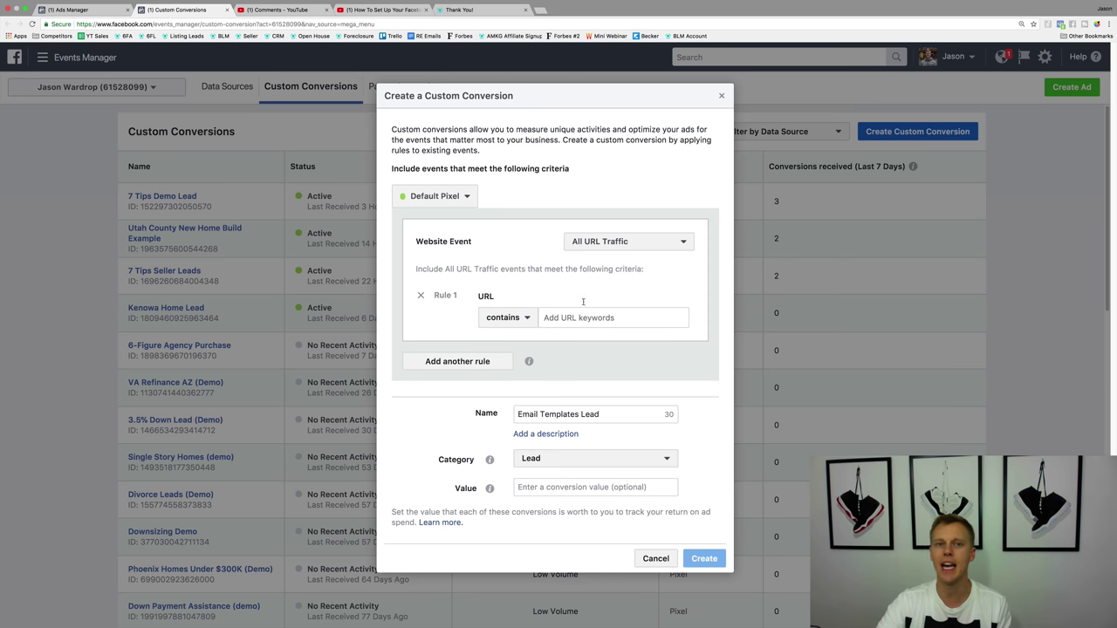
left_click(471, 10)
left_click(284, 24)
left_click(180, 10)
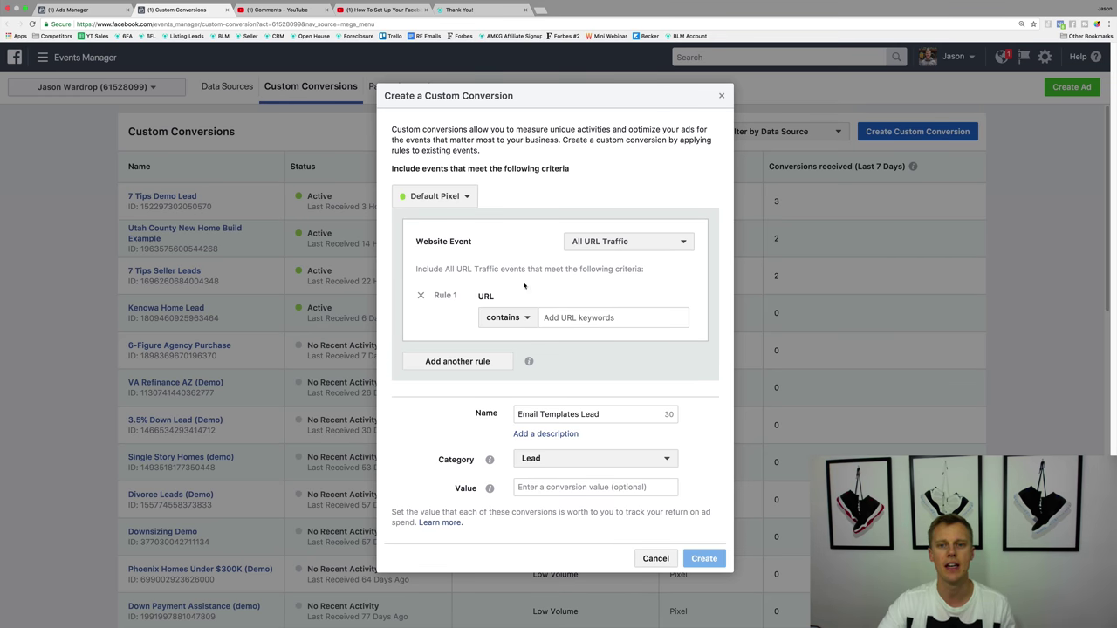
left_click(590, 317)
type("http://yoursocialsystem.com/thank-you14848734")
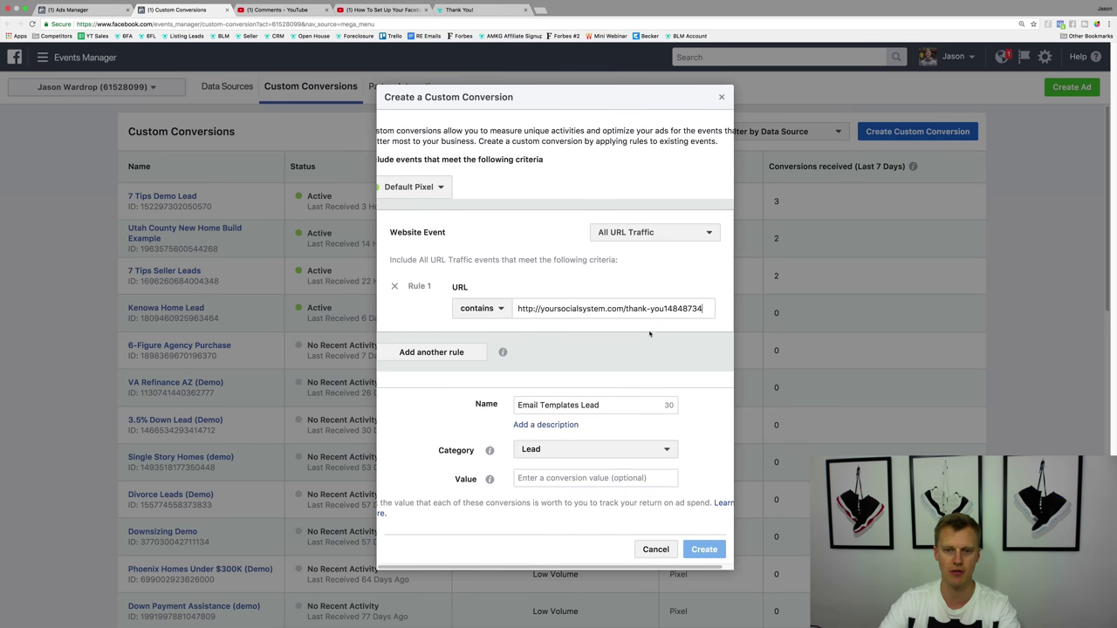
key("Return")
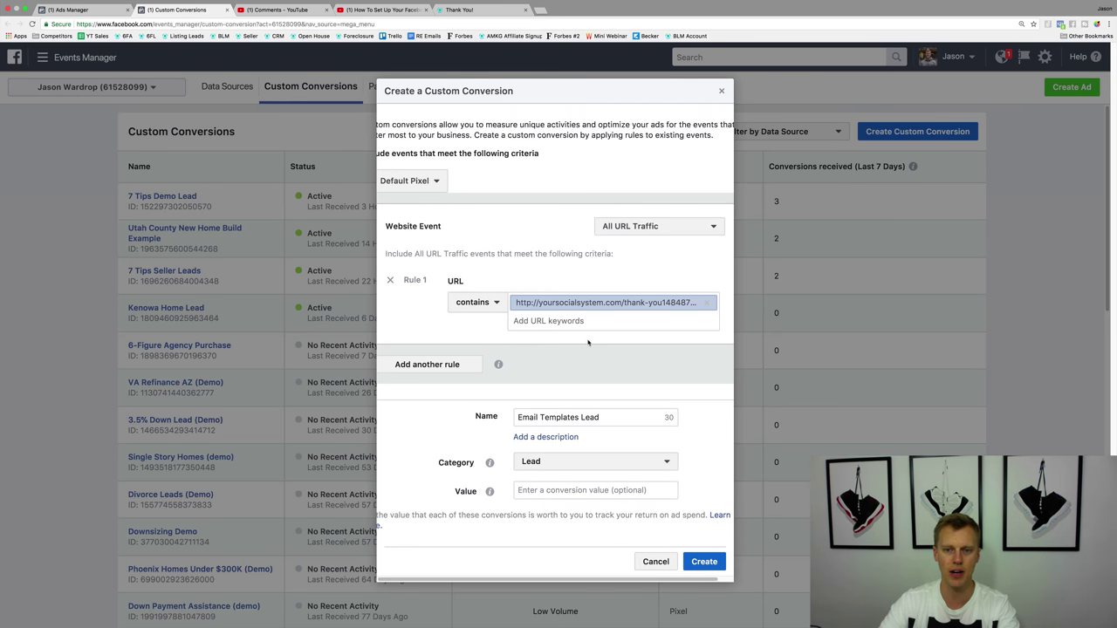
Rename the custom conversion "Protein Supplement" and change its category to Purchase
left_click(538, 491)
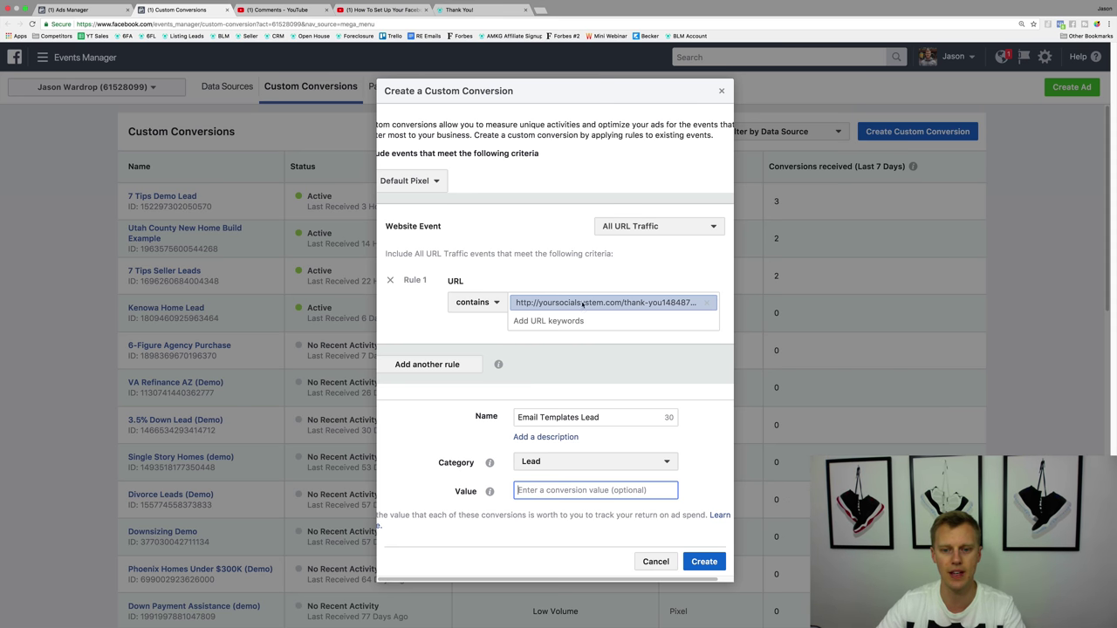
triple_click(604, 415)
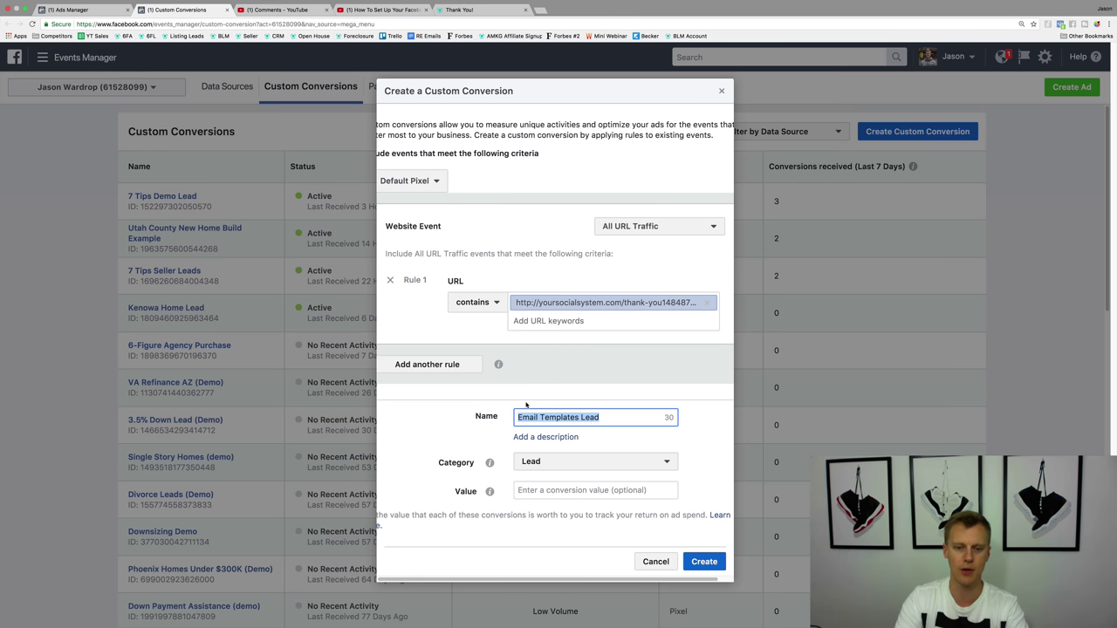
type("Protein Supp")
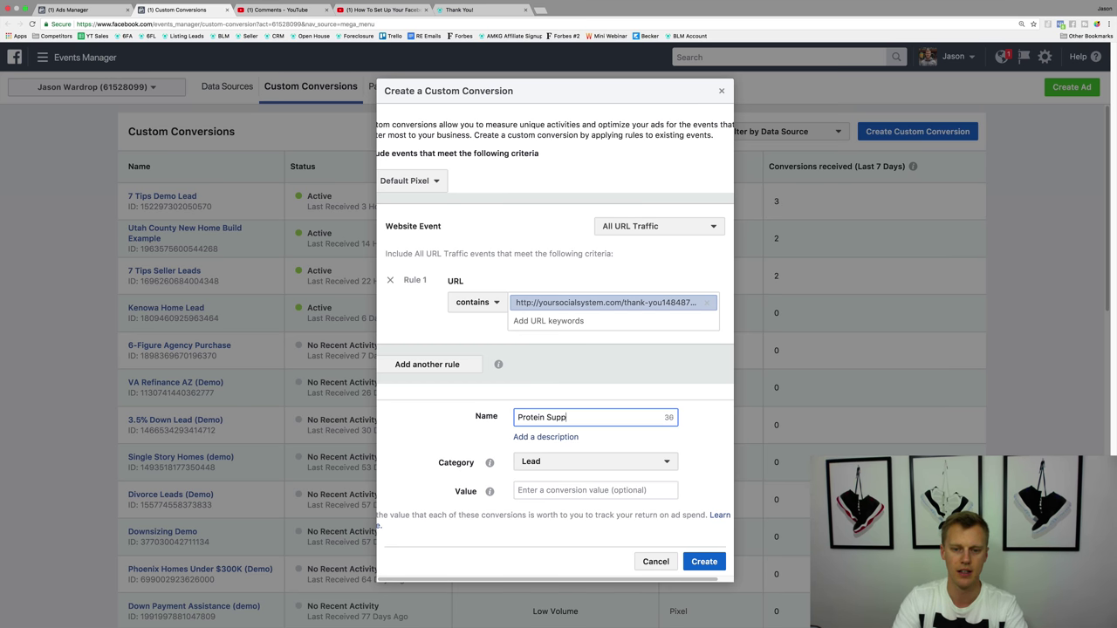
type("lement")
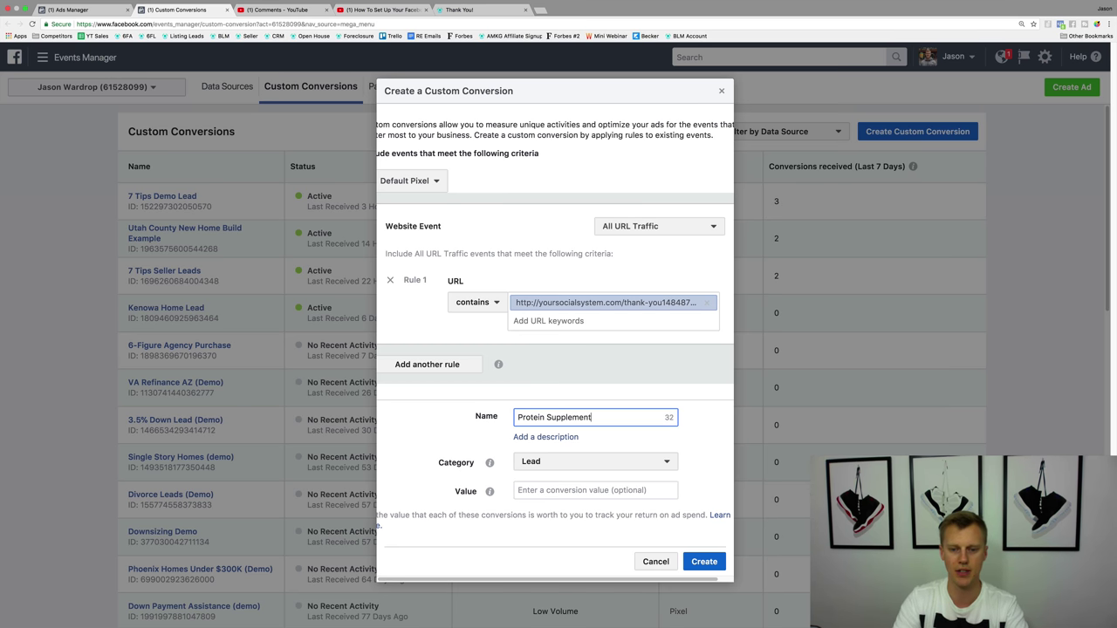
left_click(615, 464)
scroll(576, 379, "down", 1)
scroll(579, 375, "up", 1)
left_click(585, 295)
Set the conversion value to 49, without a currency symbol
left_click(589, 492)
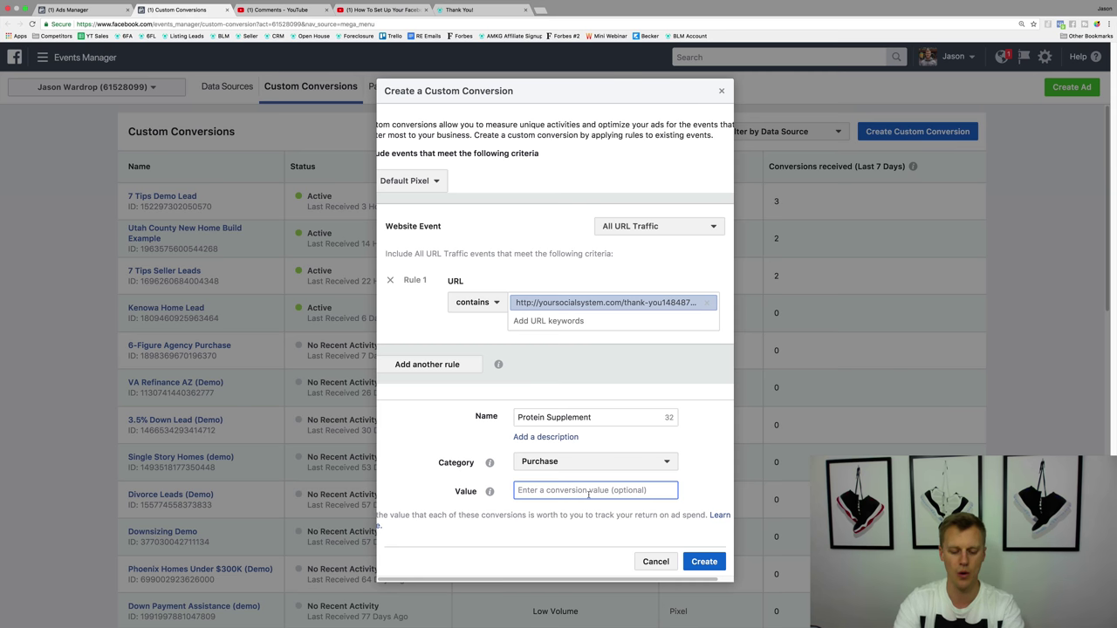
type("$49")
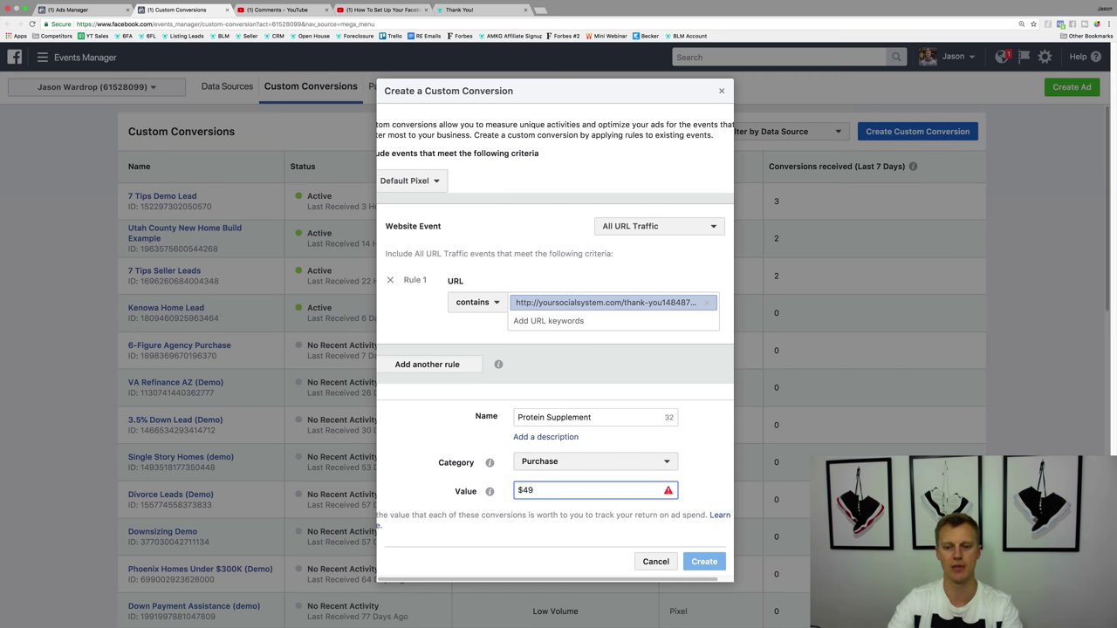
left_click(519, 491)
key("BackSpace")
left_click(719, 466)
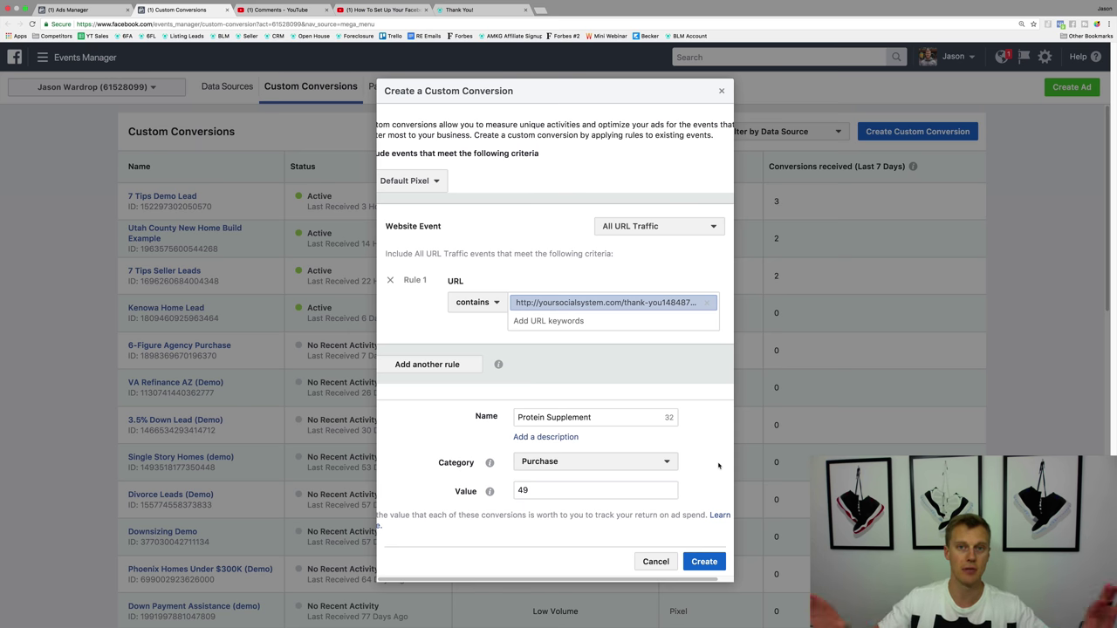
Create the custom conversion, close its overview and locate the Protein Supplement entry in the custom conversions list
left_click(703, 561)
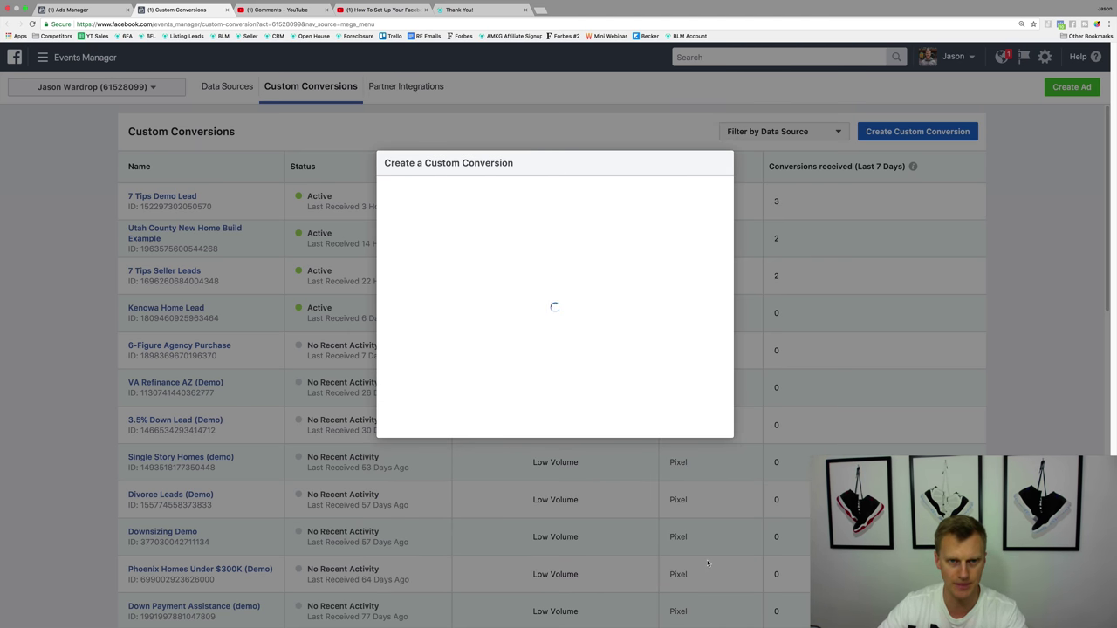
left_click(707, 314)
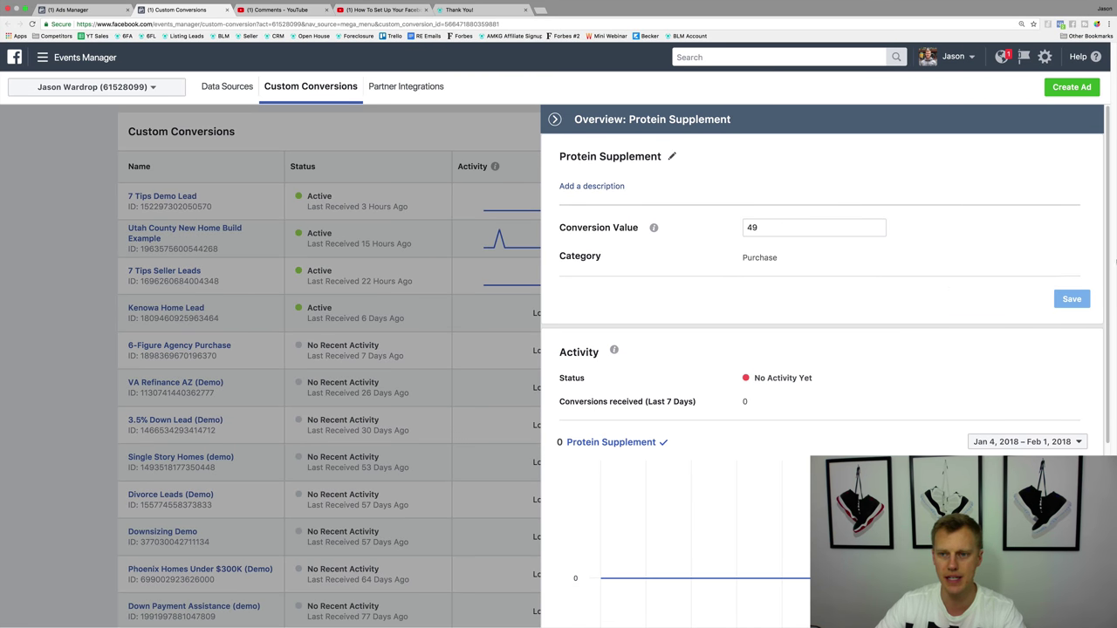
left_click(135, 562)
scroll(135, 563, "down", 15)
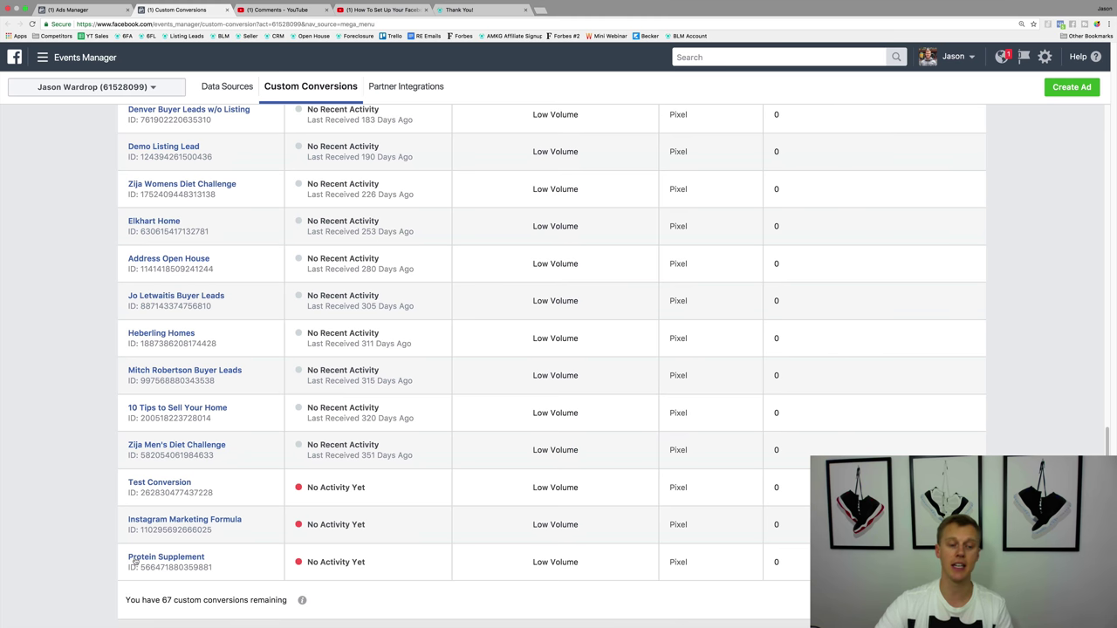
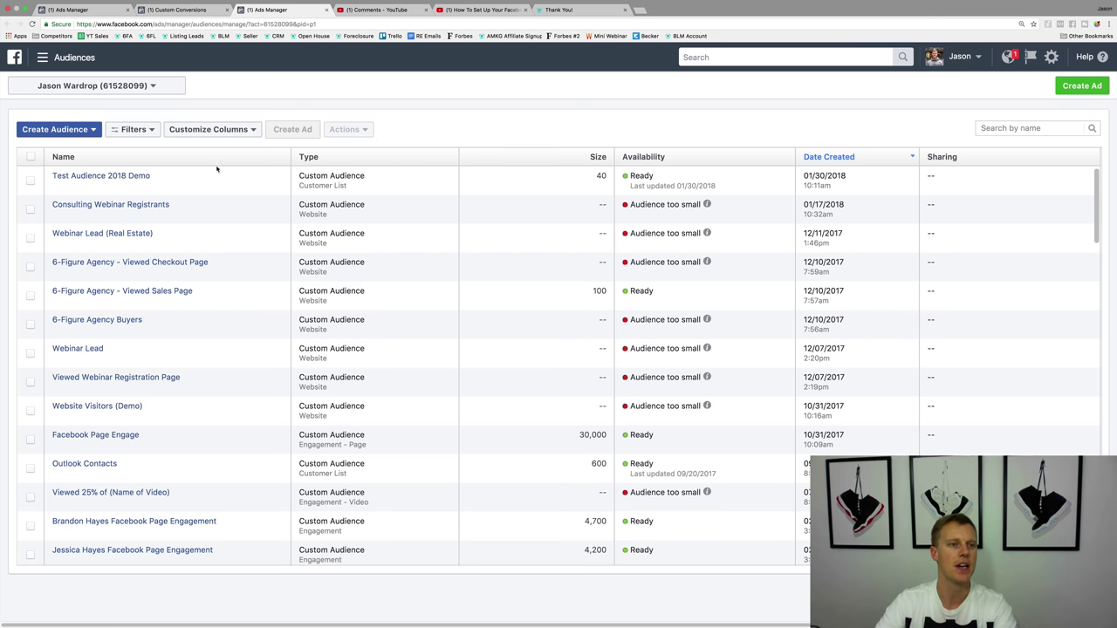
Start a custom audience from website traffic on the default pixel, targeting people who visited specific web pages
left_click(62, 130)
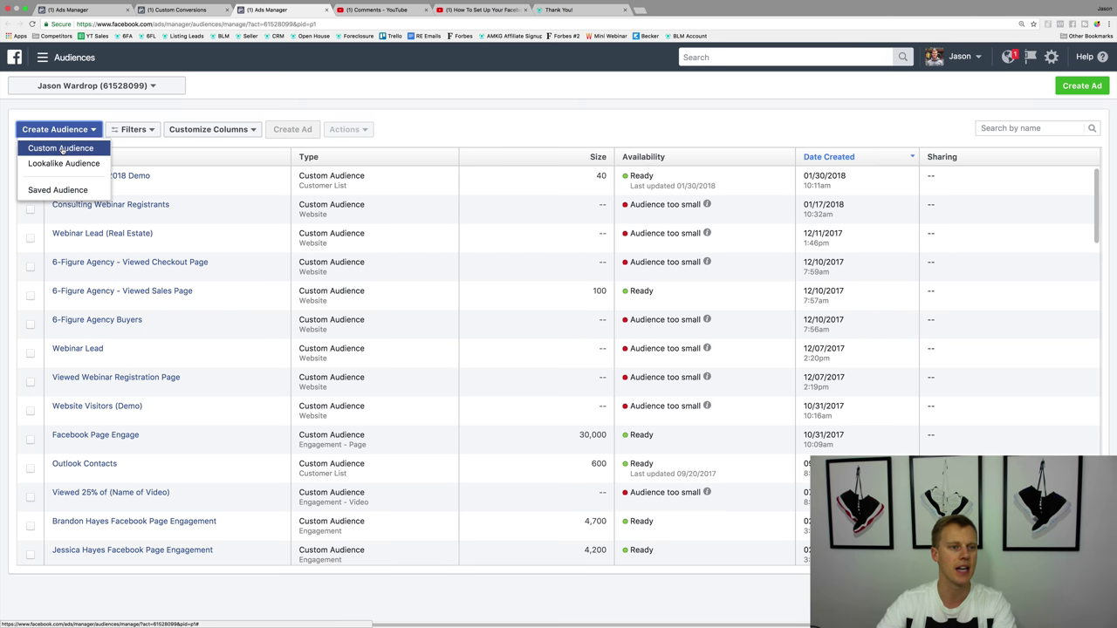
left_click(61, 149)
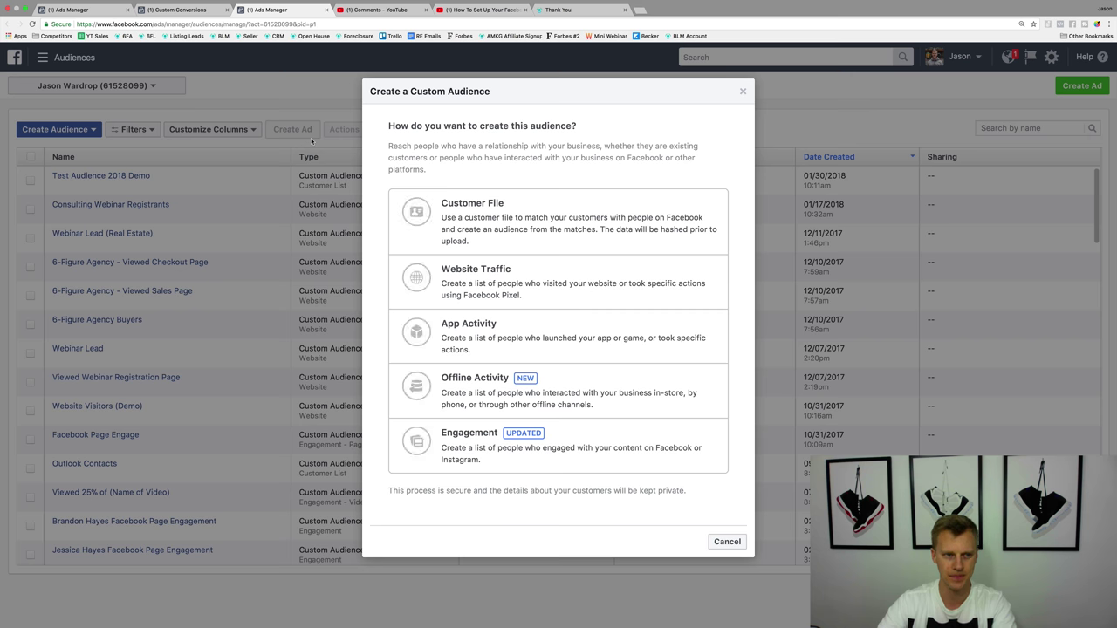
left_click(490, 281)
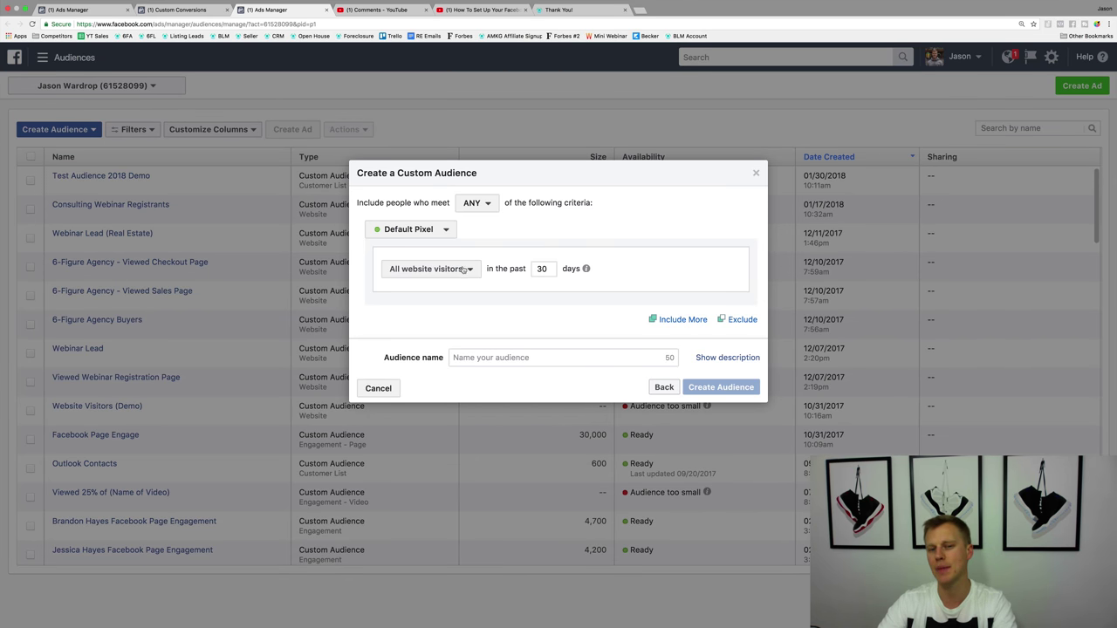
left_click(464, 270)
left_click(452, 342)
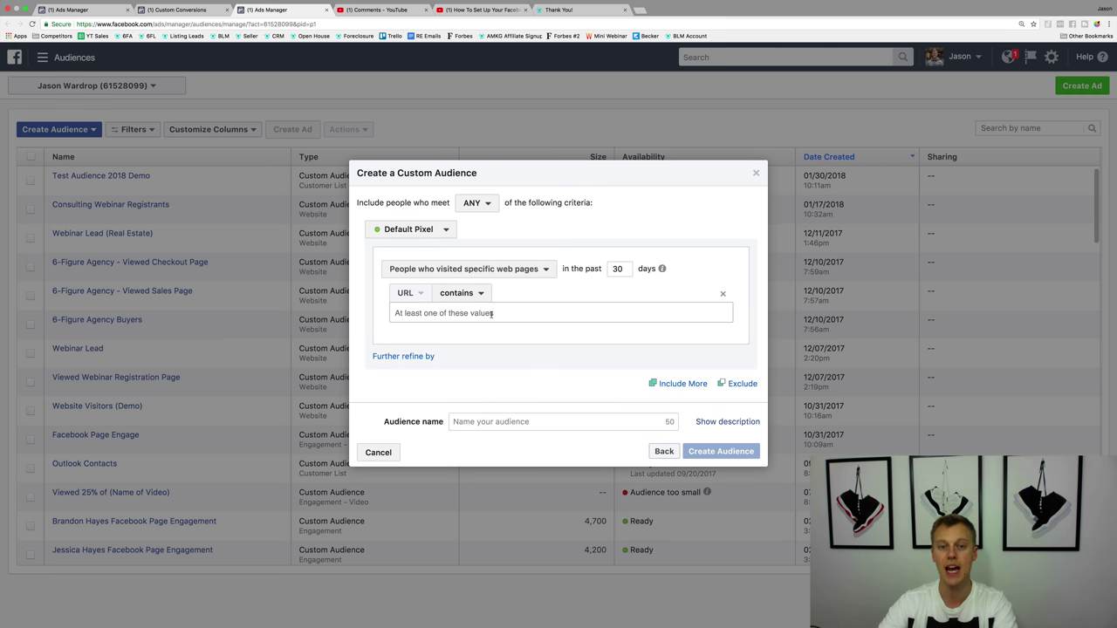
left_click(430, 319)
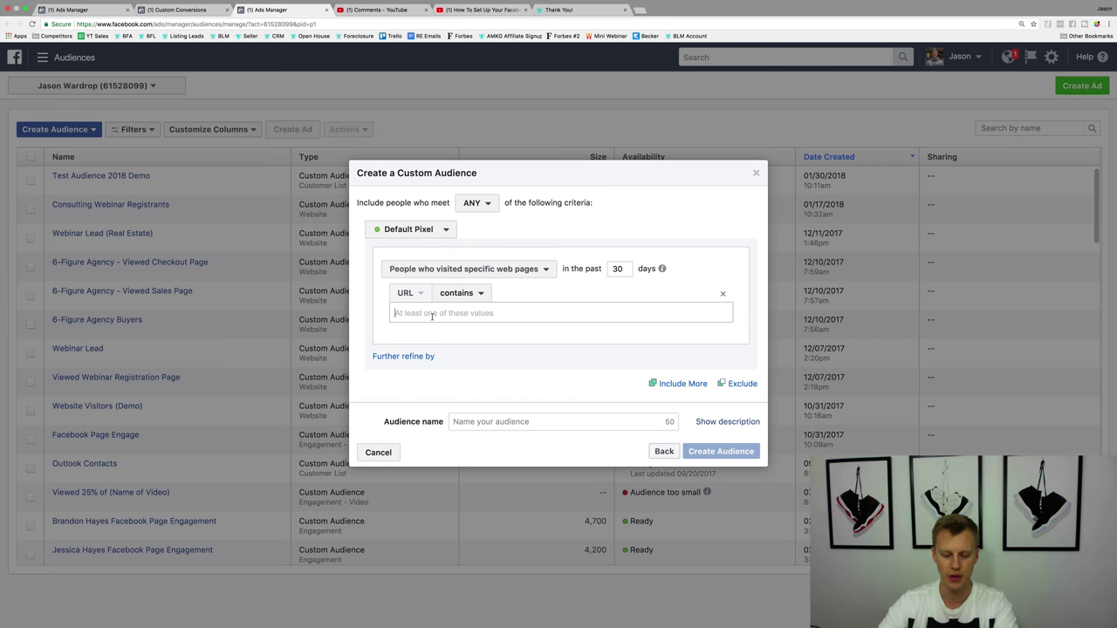
type("http://yoursocialsystem.com/thank-you14848734")
key("Return")
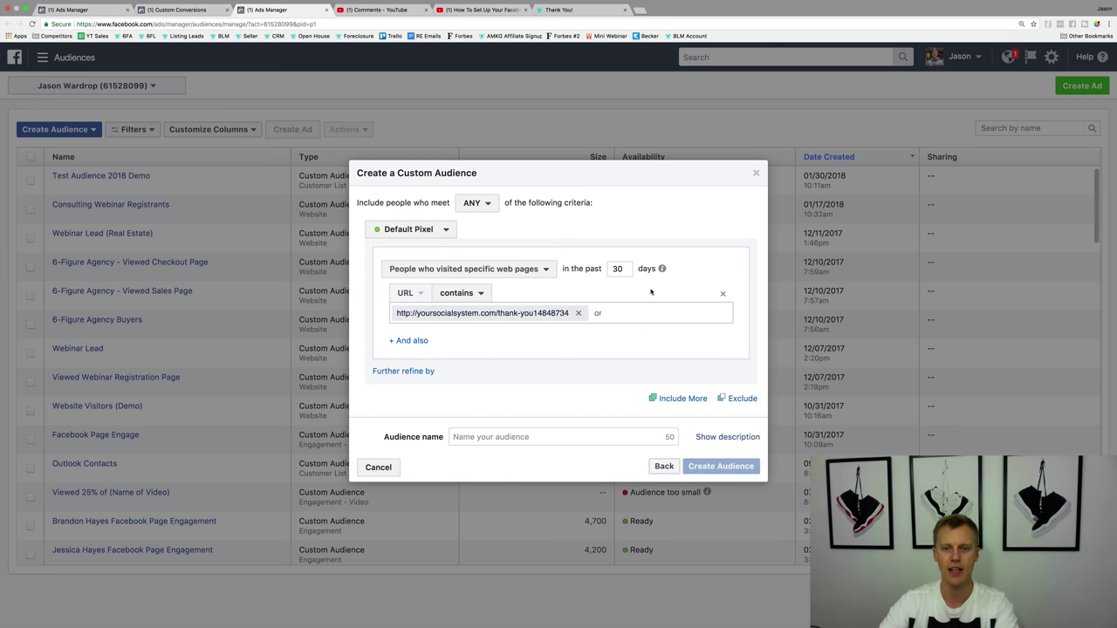
Set the look-back period for visitors of the thank-you page to 180 days
double_click(613, 268)
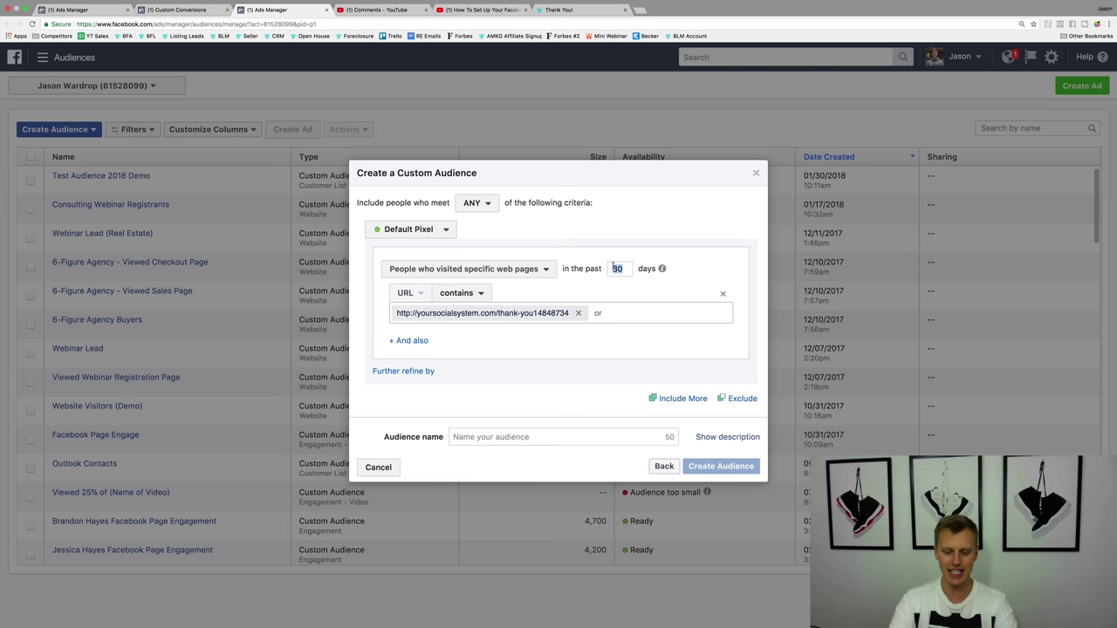
type("7")
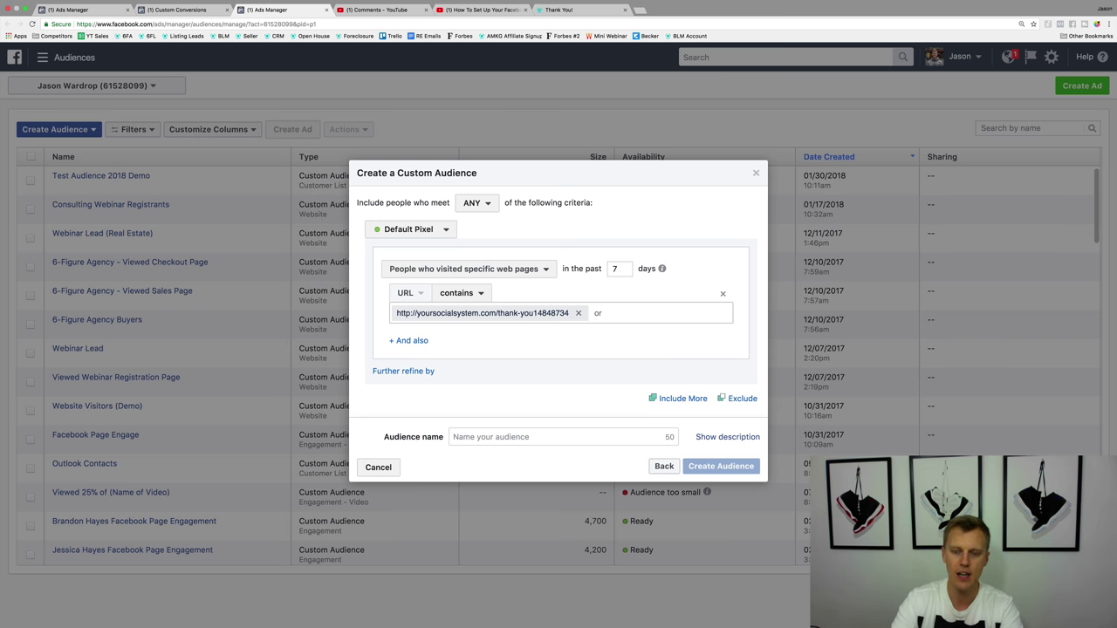
key("BackSpace")
type("180")
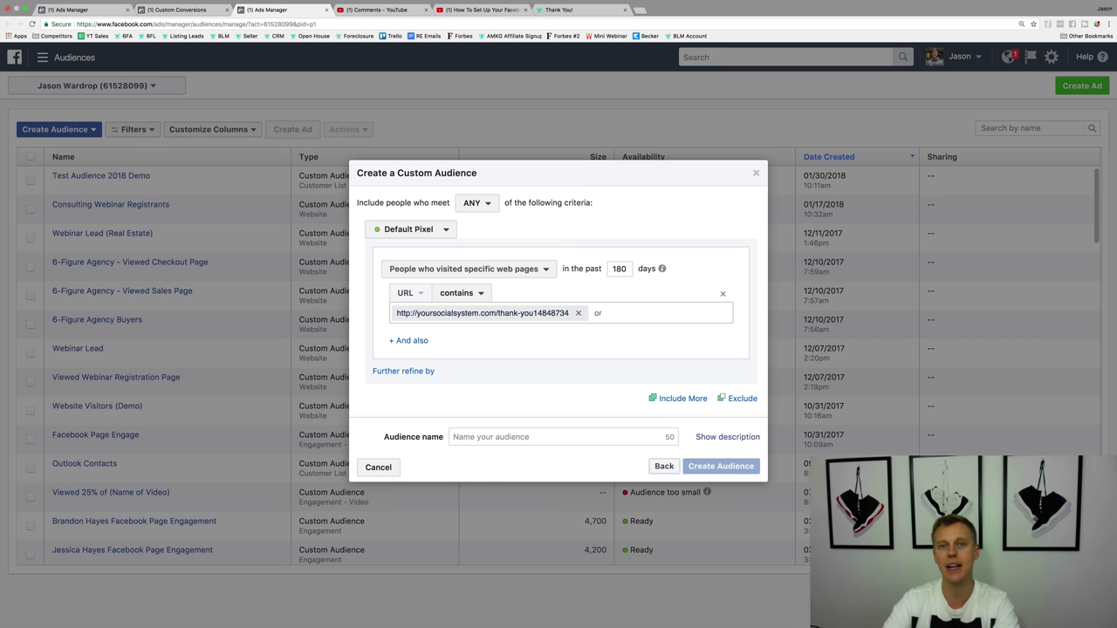
mouse_move(664, 271)
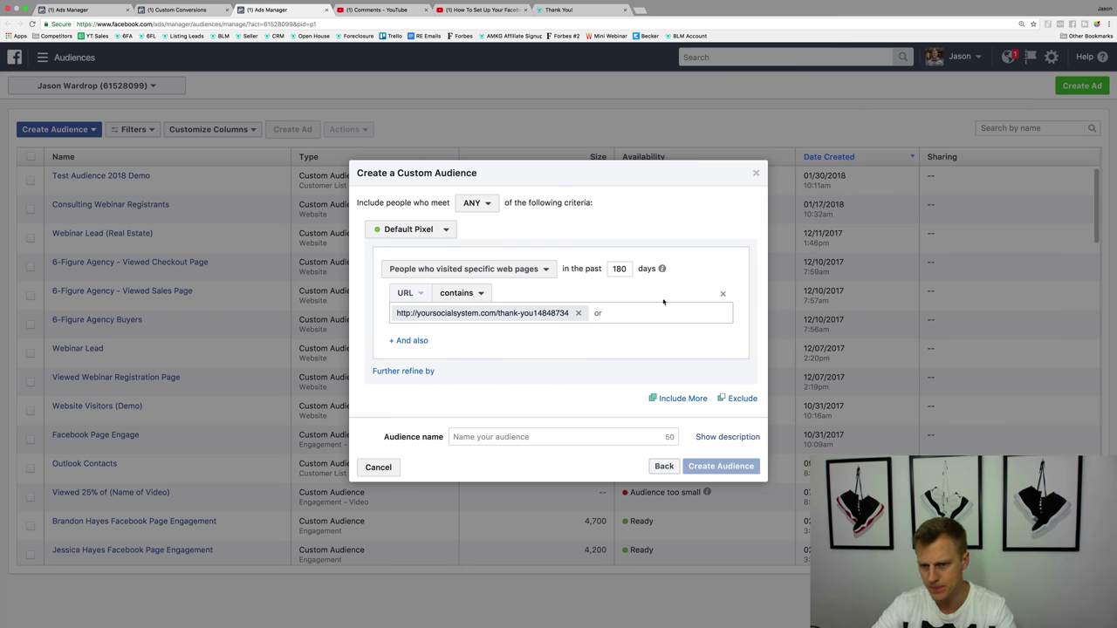
Name the custom audience "Email Template Lead (Demo)"
left_click(483, 438)
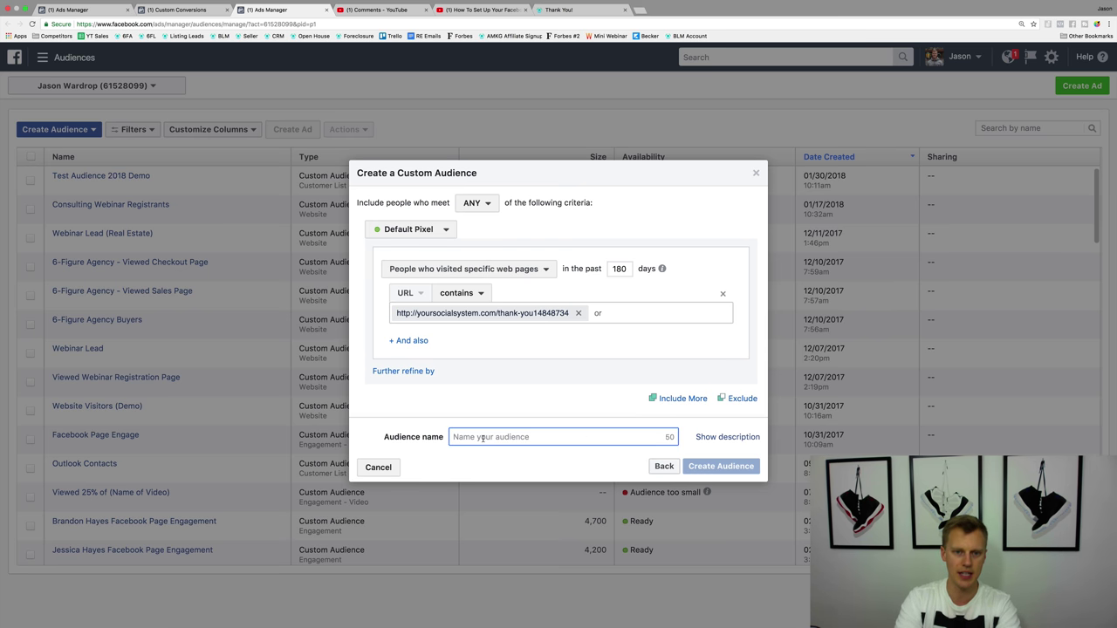
type("Email Template Leads")
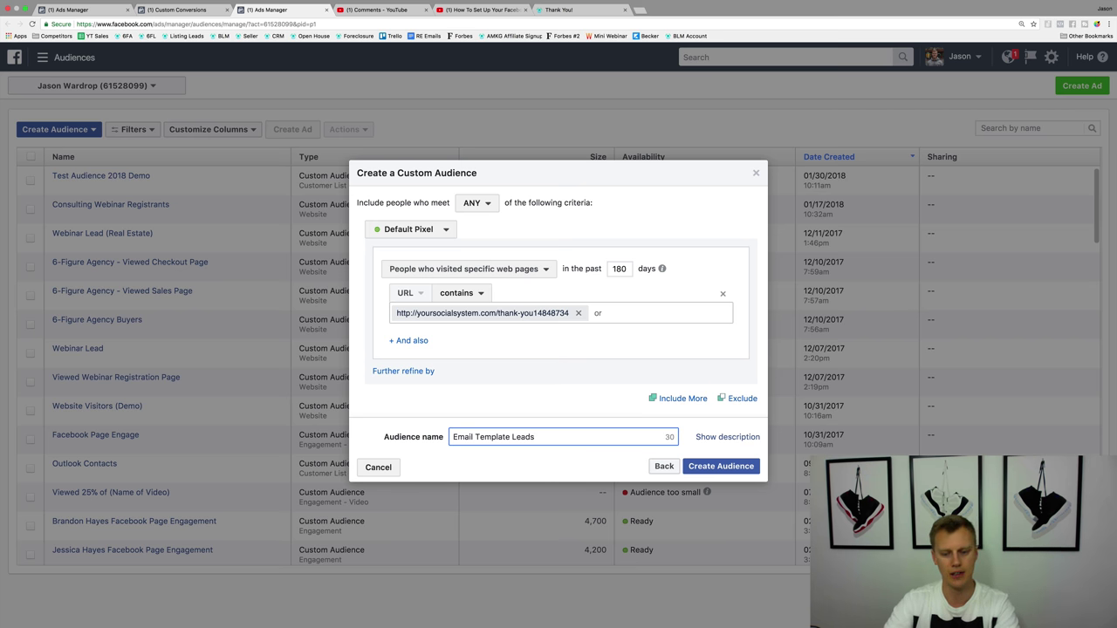
key("BackSpace")
type("(")
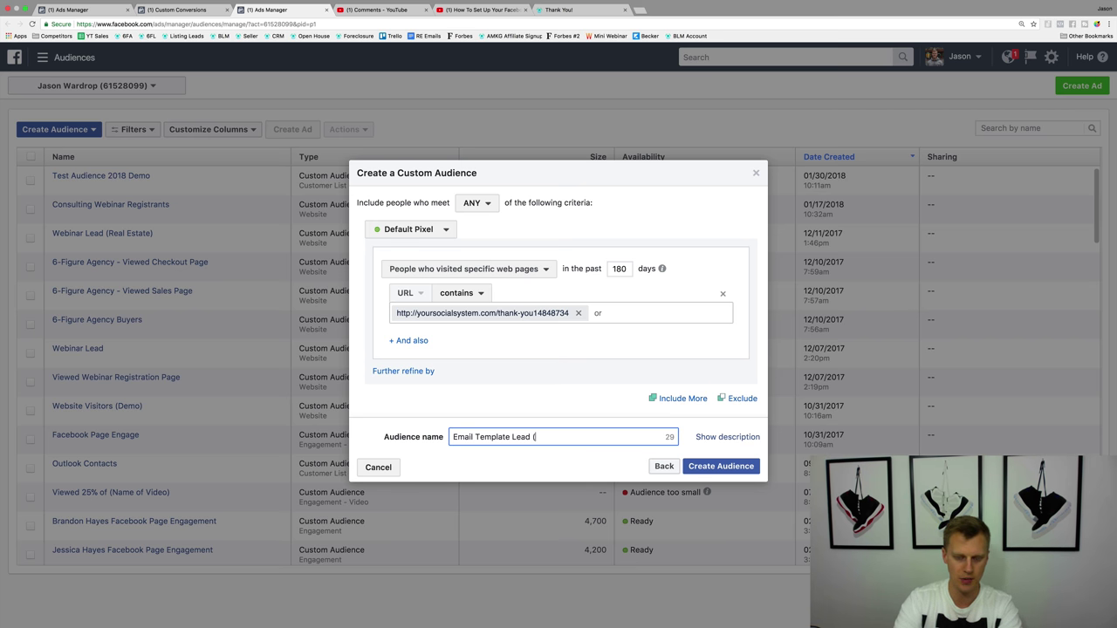
type("Demo)")
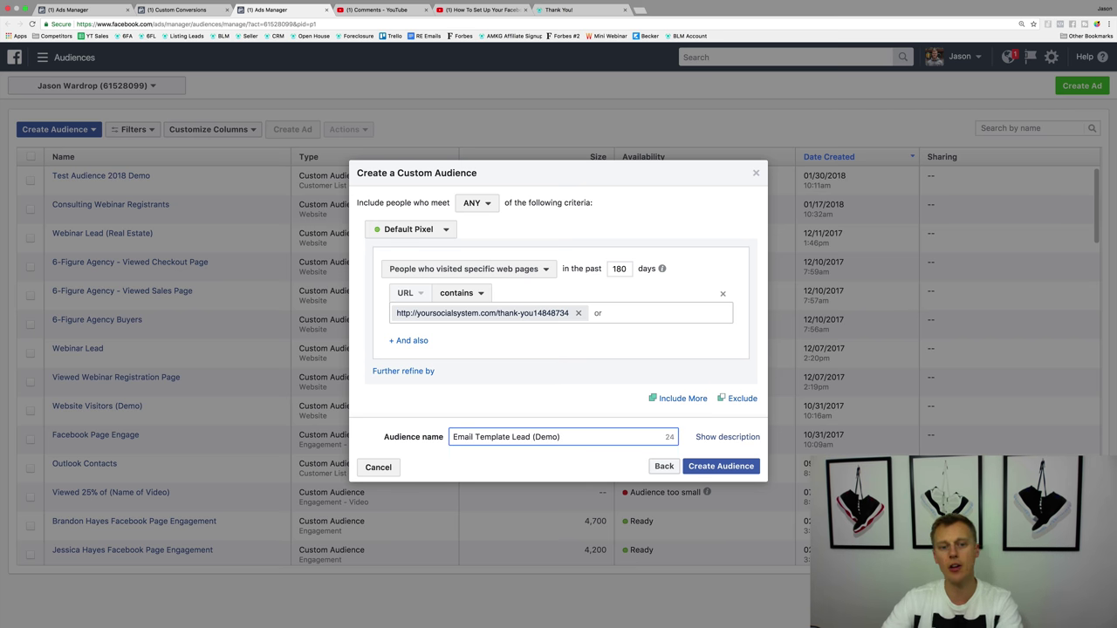
Include all website visitors from the past 30 days as an alternative criterion and create the custom audience
left_click(696, 402)
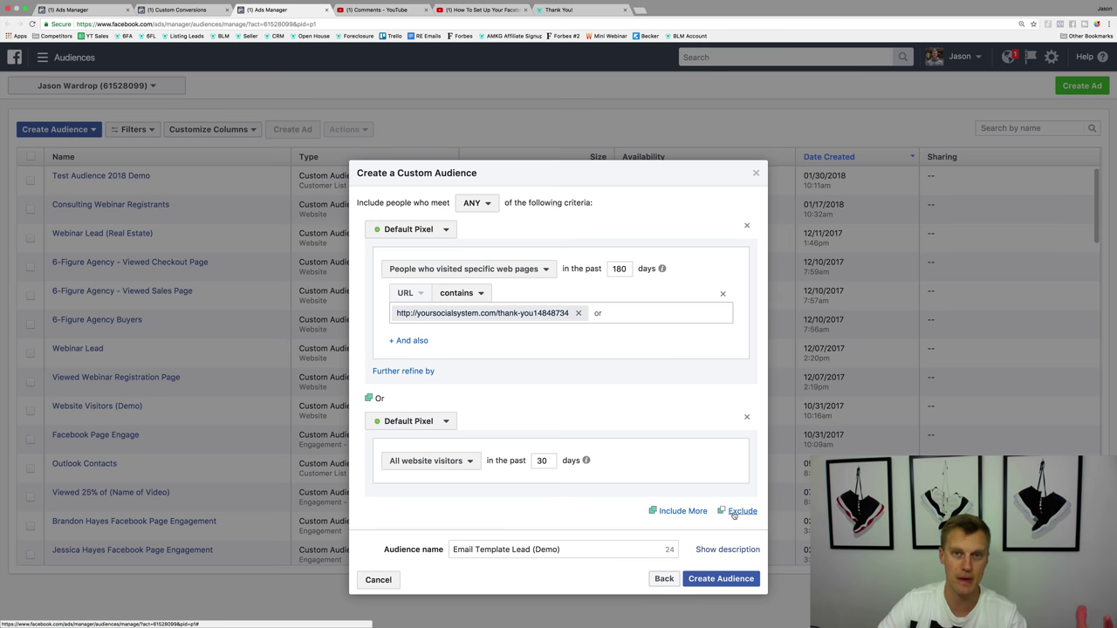
left_click(728, 581)
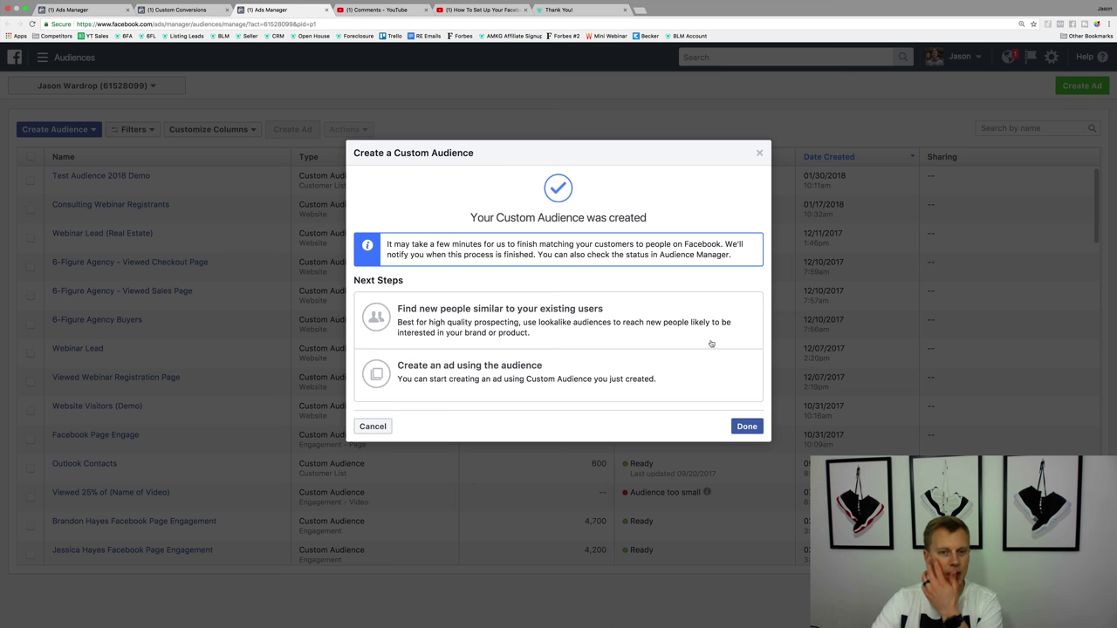
left_click(749, 427)
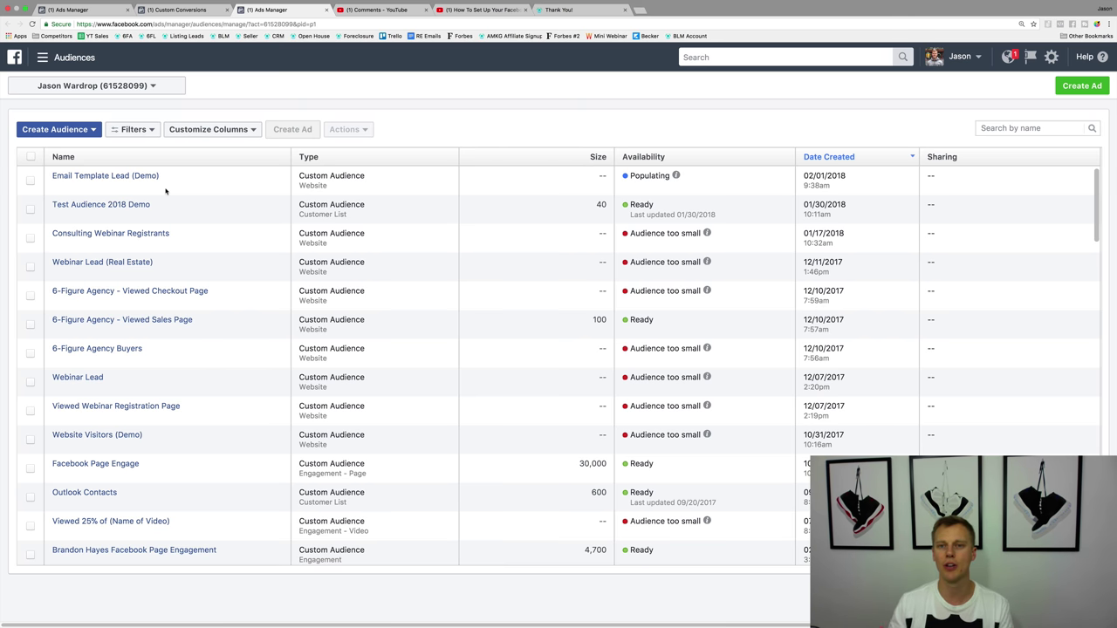
Switch to the YouTube page of the Facebook Pixel tutorial to review the highlighted comment about tracking conversions separately
left_click(501, 11)
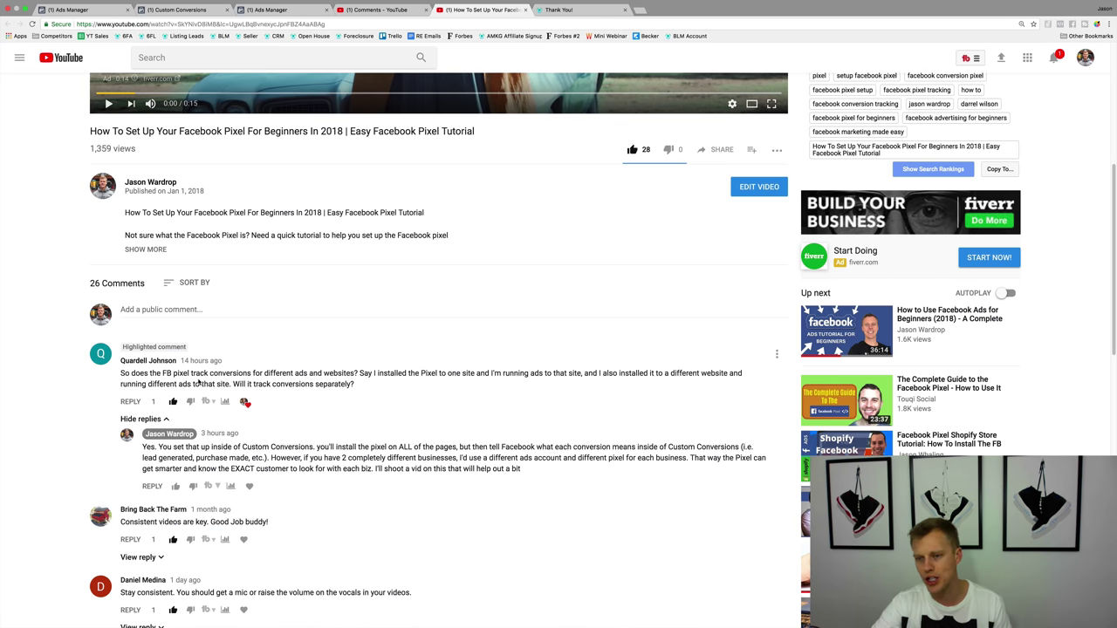